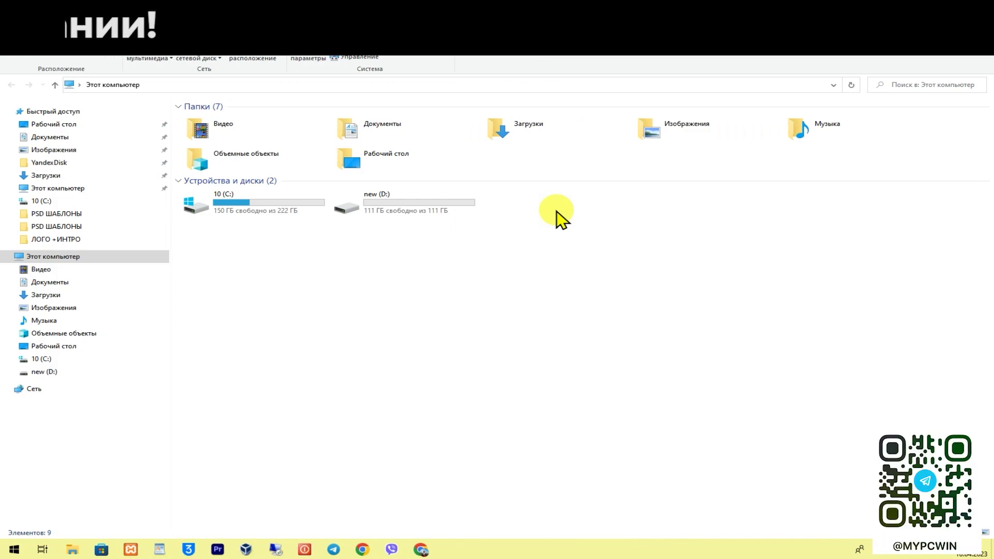
Step: Check which physical disk drives are installed in Device Manager, then close it
click(396, 206)
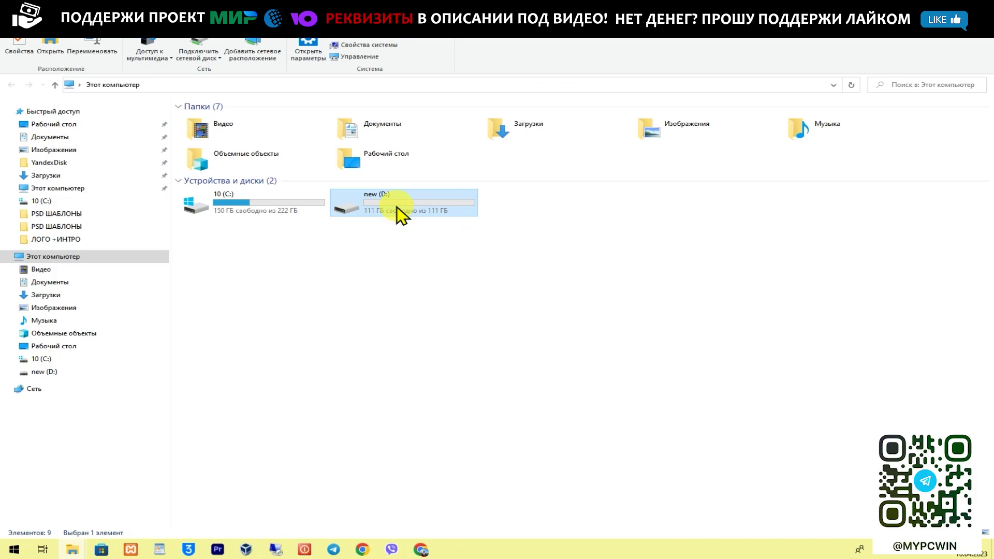
click(242, 206)
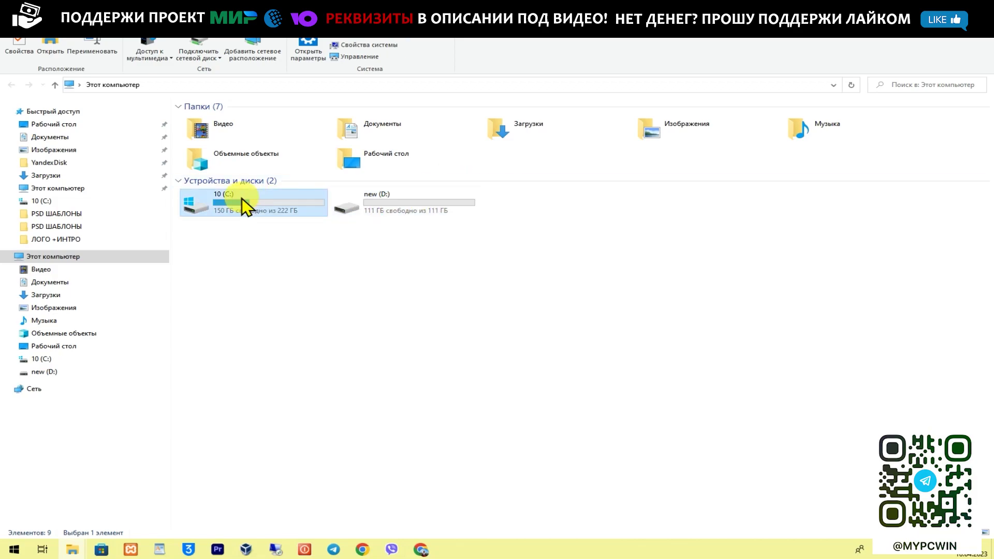
right_click(14, 550)
click(87, 323)
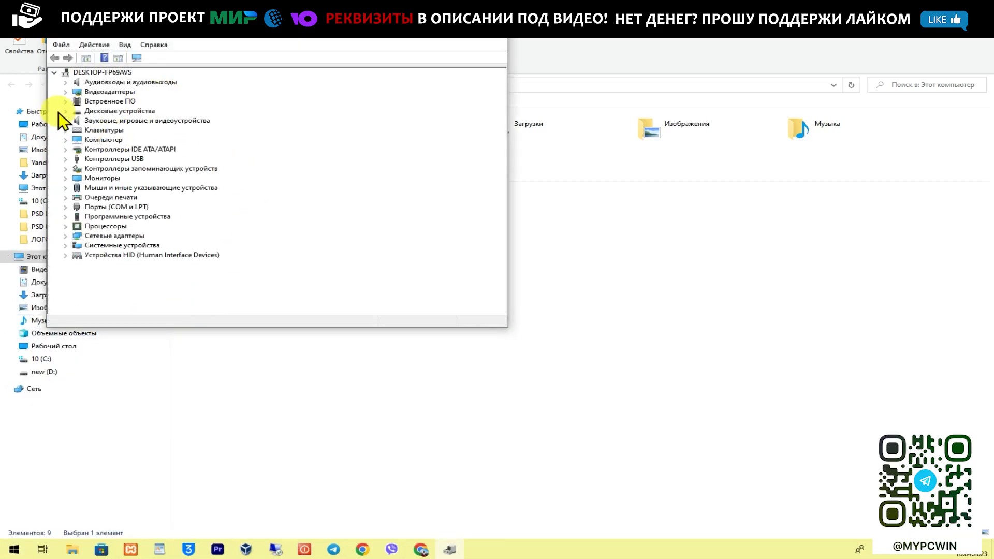
click(65, 111)
click(130, 120)
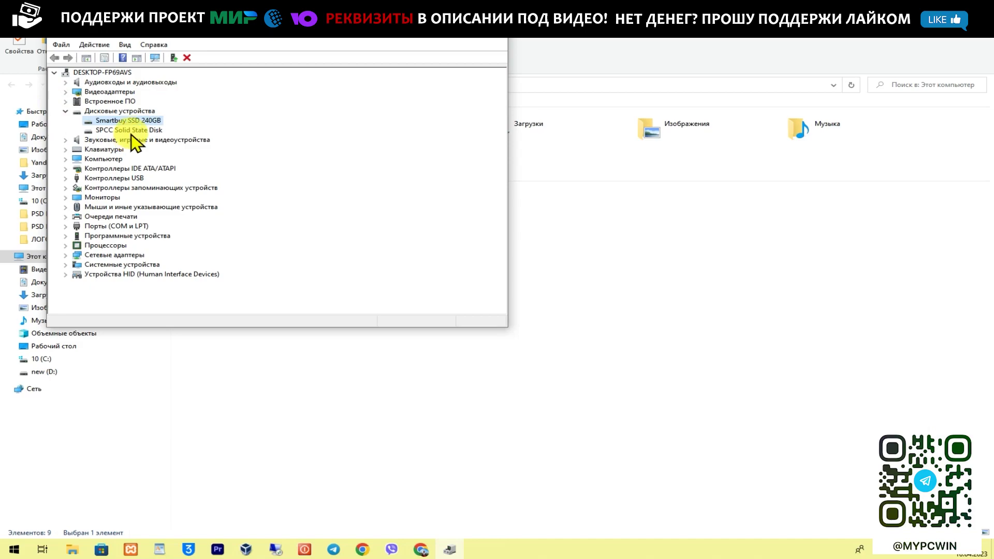
click(496, 31)
Step: Compare the capacity and free space of drives C and D
click(222, 207)
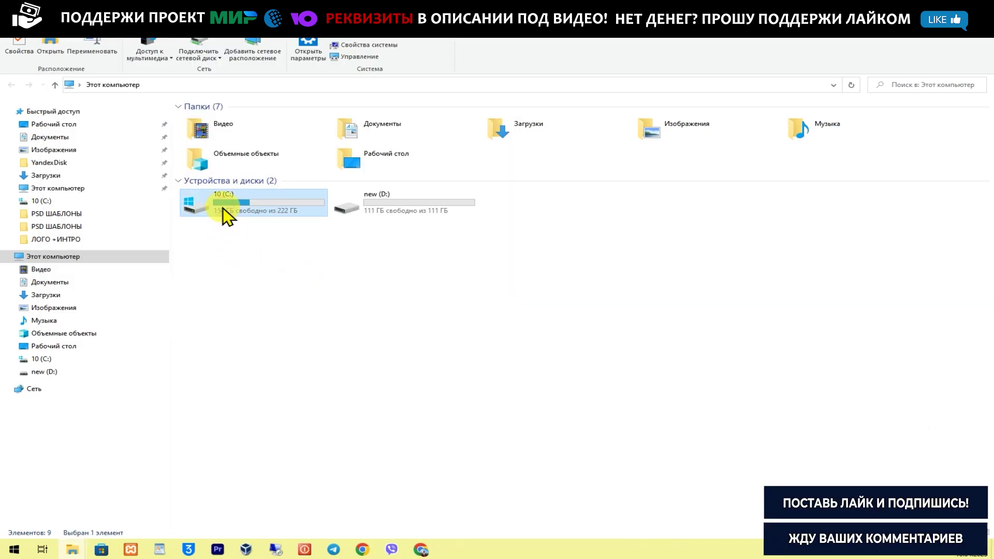
click(422, 215)
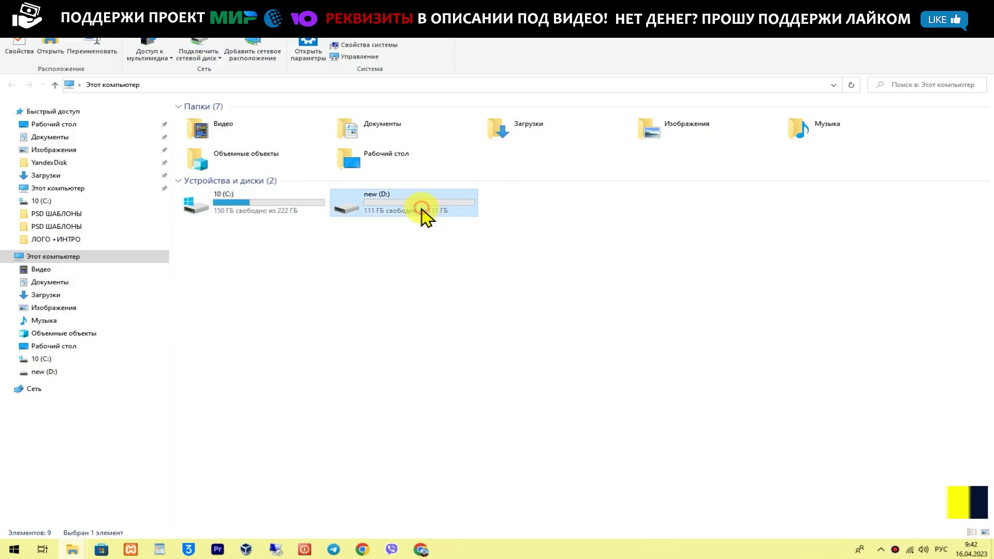
key(Left)
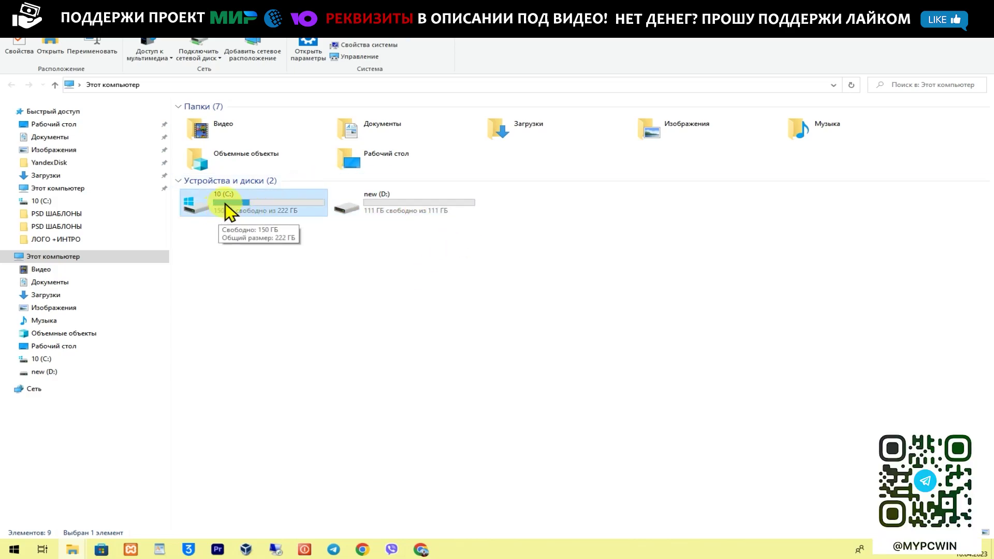
click(424, 208)
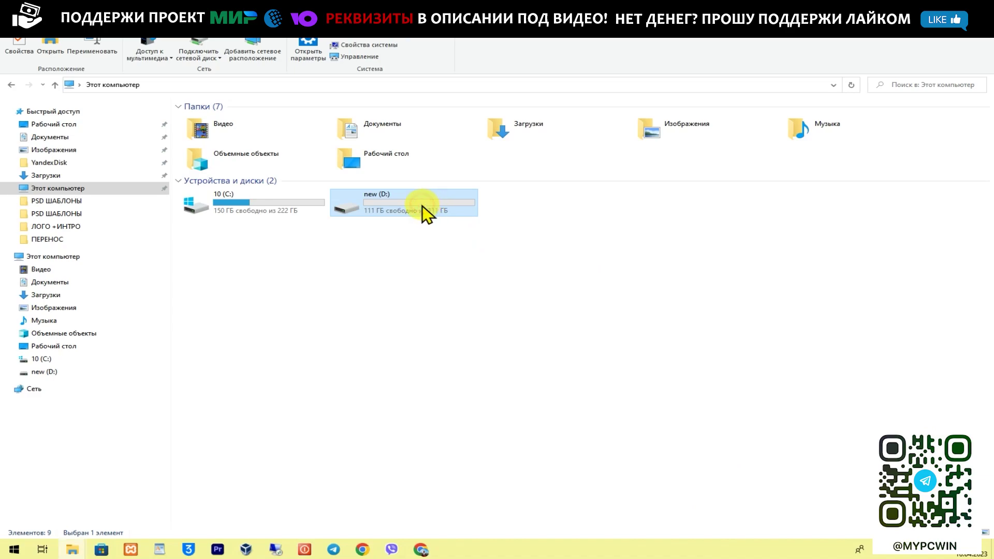
click(225, 205)
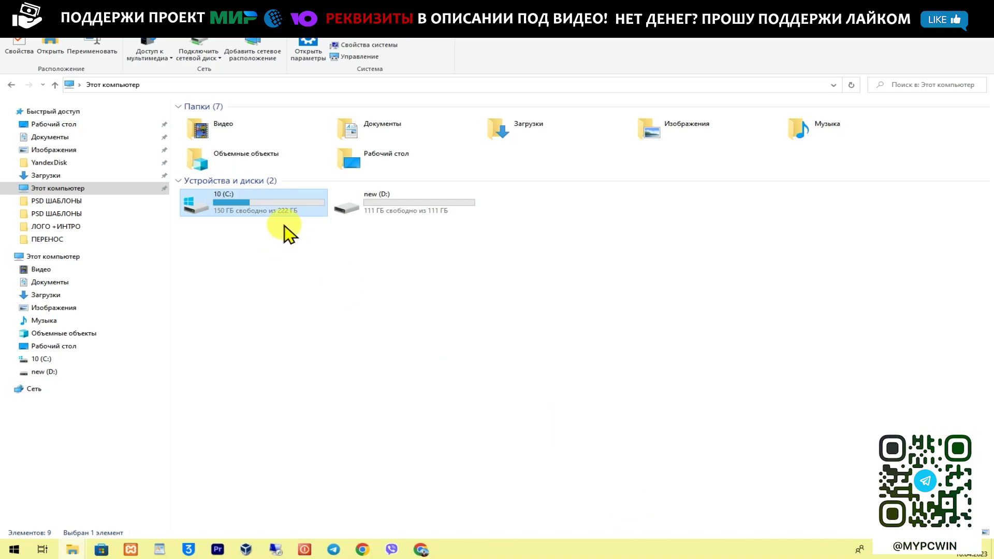
click(247, 199)
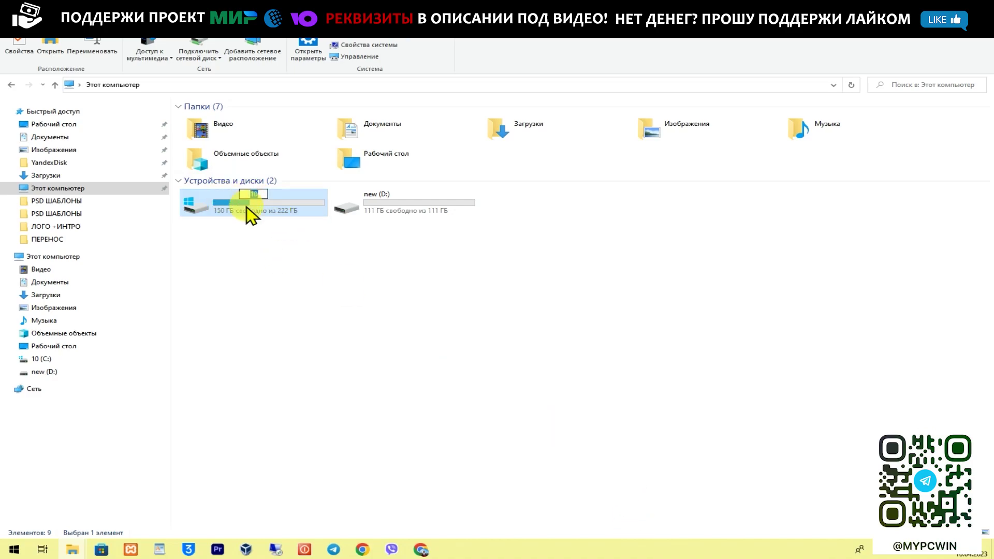
click(416, 209)
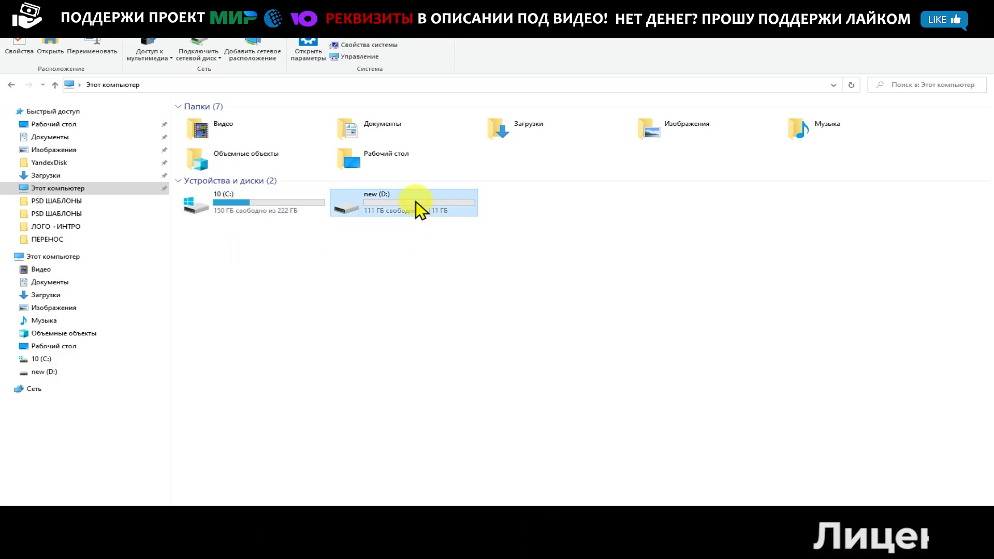
click(231, 205)
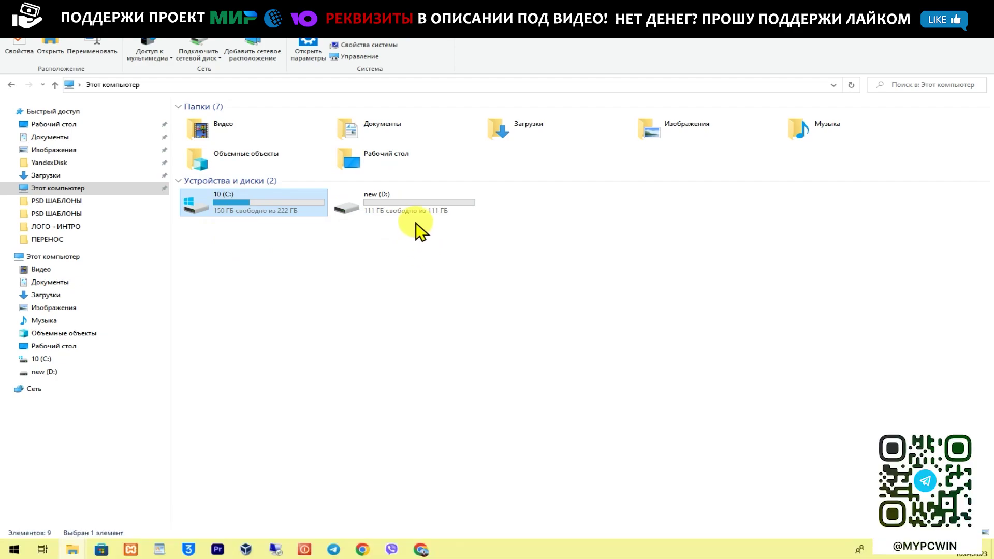
click(248, 209)
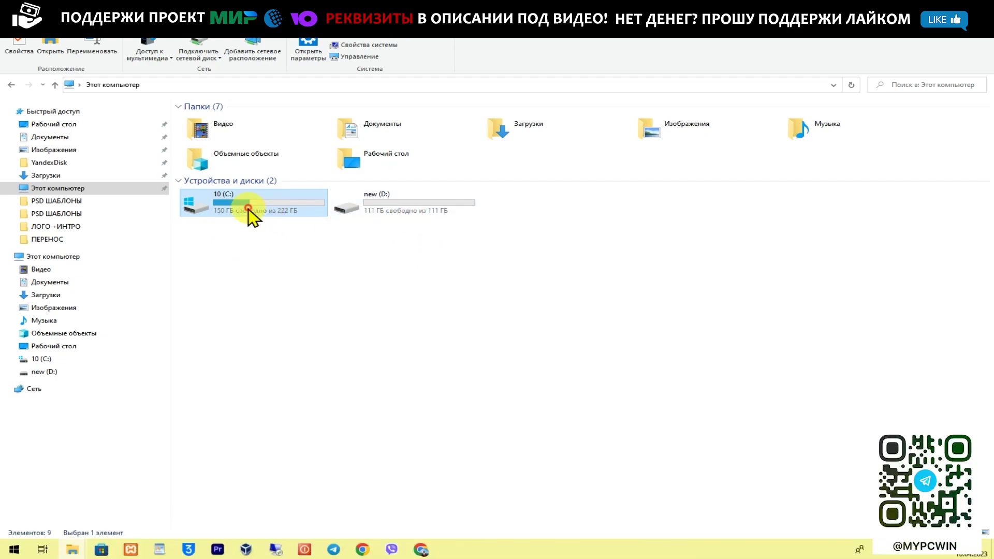
click(430, 207)
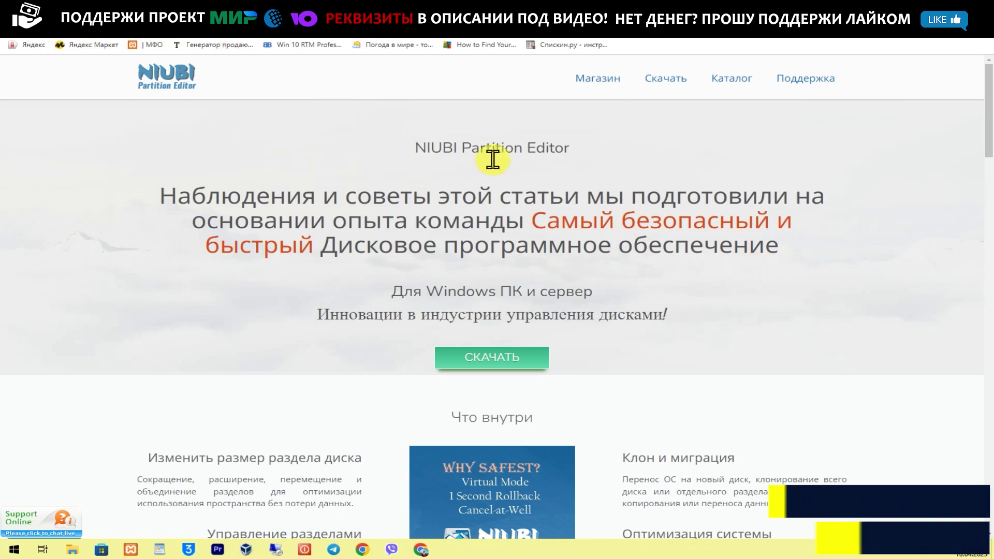
Step: Download the installable version of NIUBI Partition Editor Free Edition from the NIUBI website
mouse_move(717, 83)
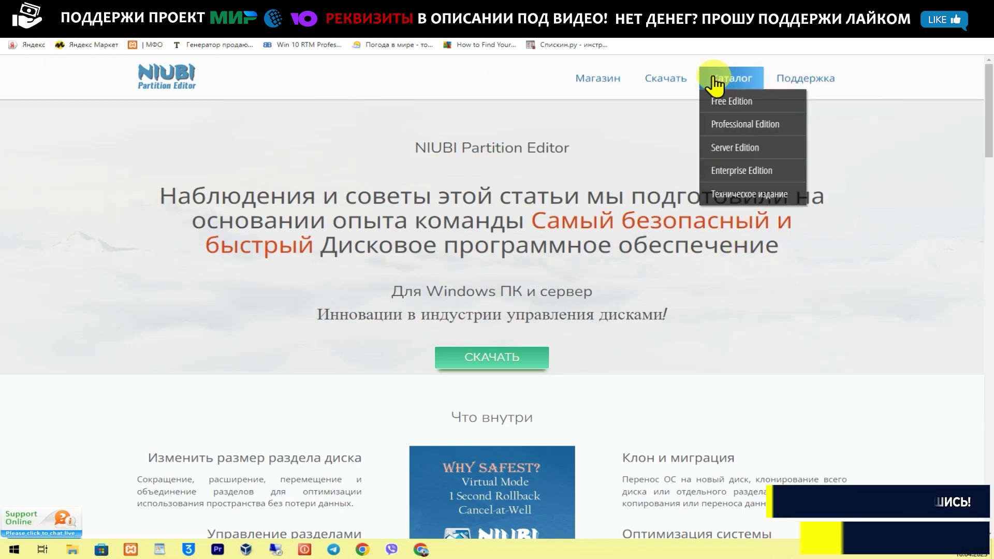
click(666, 78)
scroll(601, 332, down, 2)
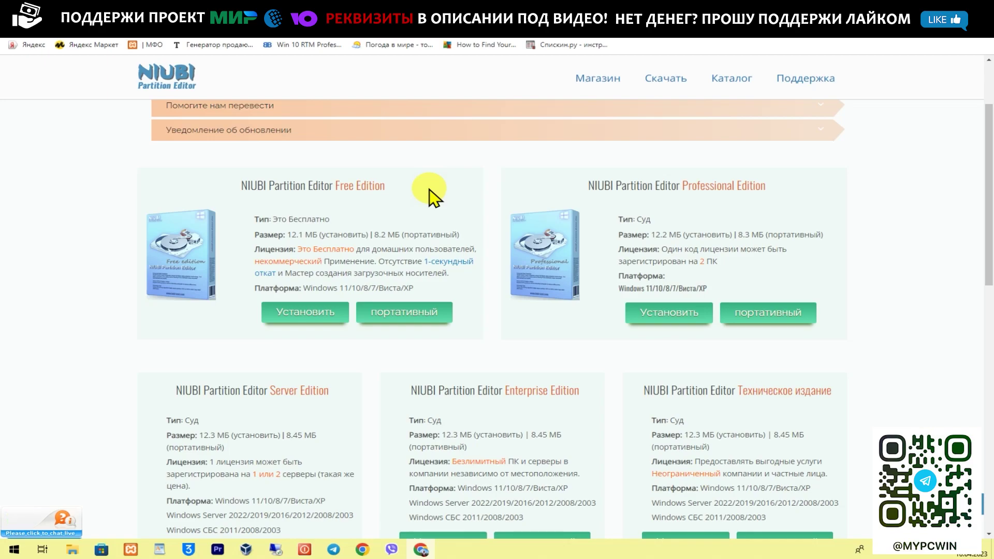
click(311, 318)
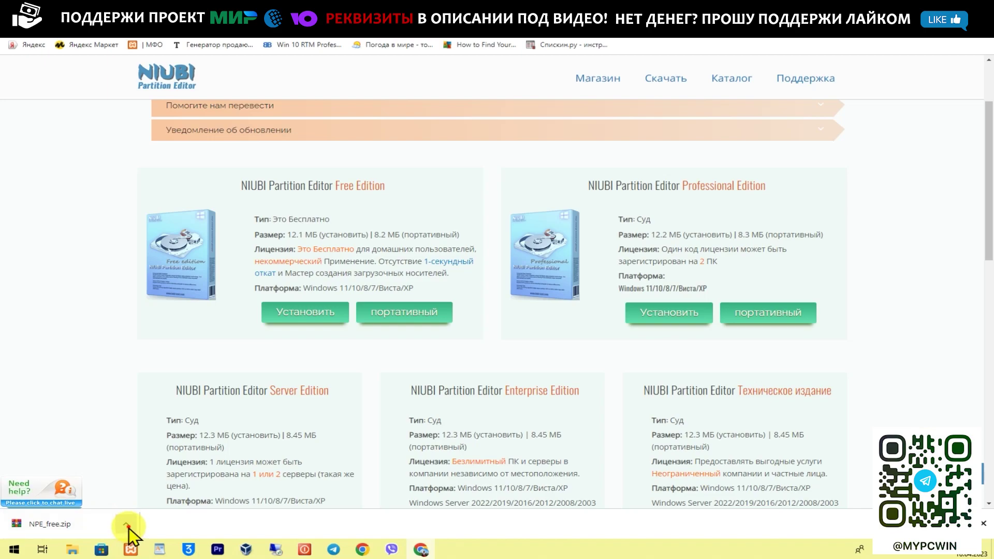
Step: Show the downloaded NPE_free.zip in its folder and transfer the archive to the desktop
click(129, 529)
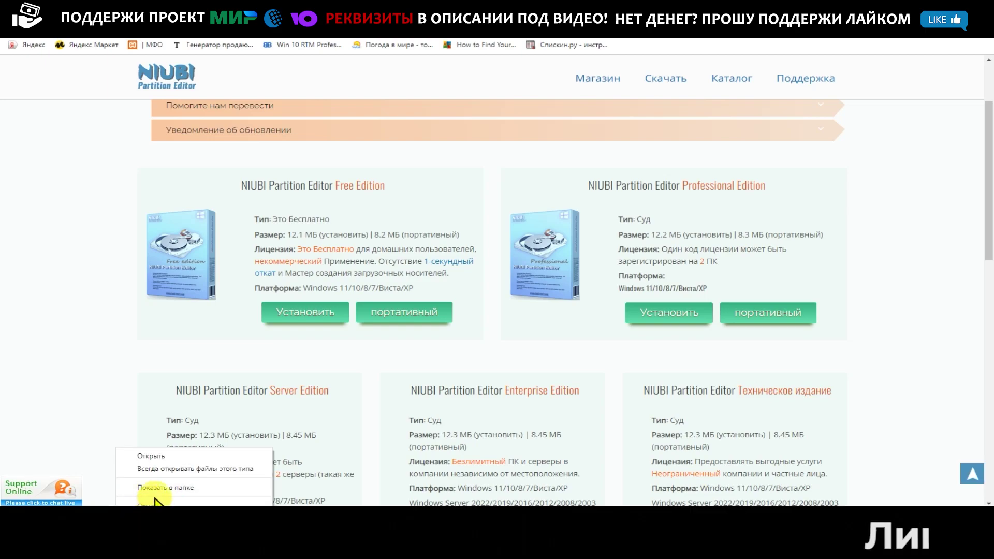
click(162, 488)
right_click(804, 148)
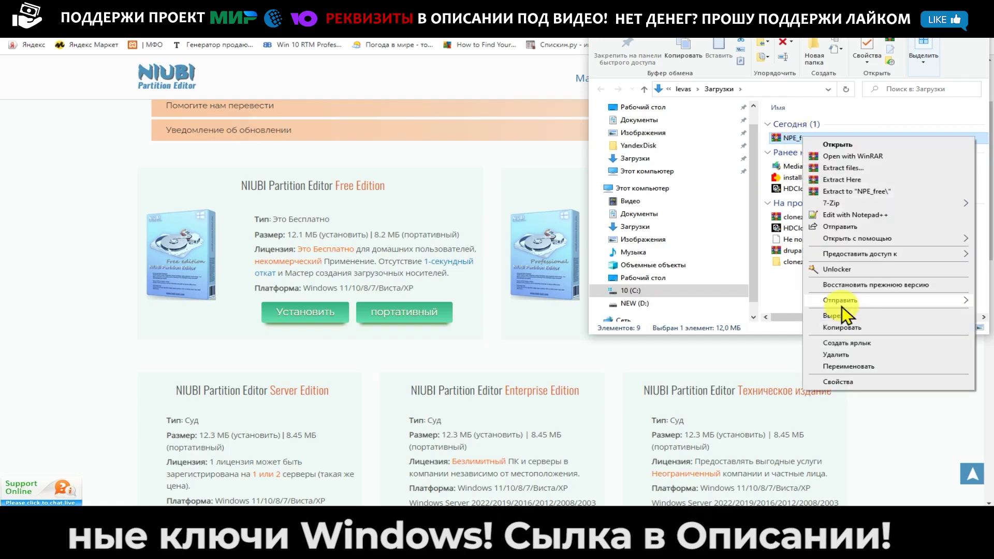
click(793, 322)
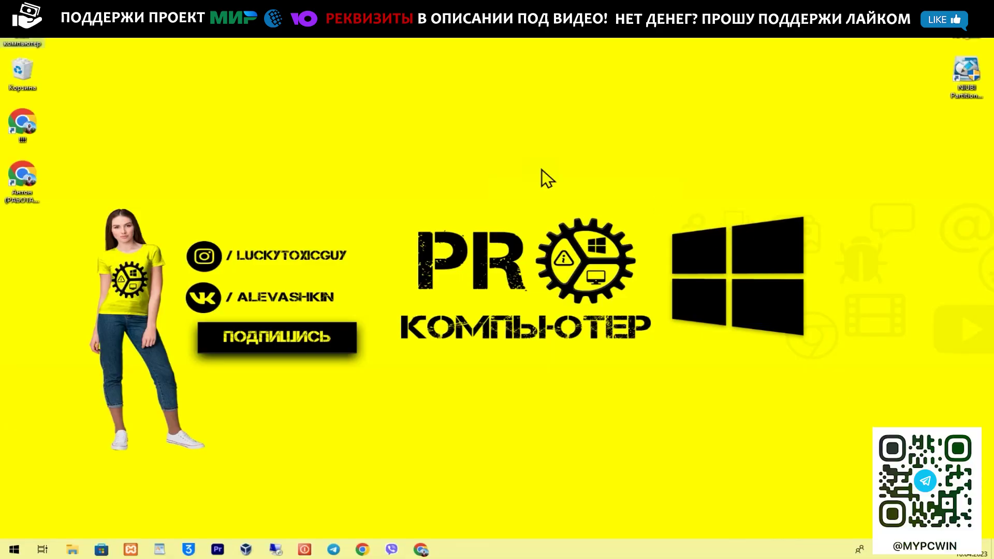
right_click(461, 112)
click(500, 165)
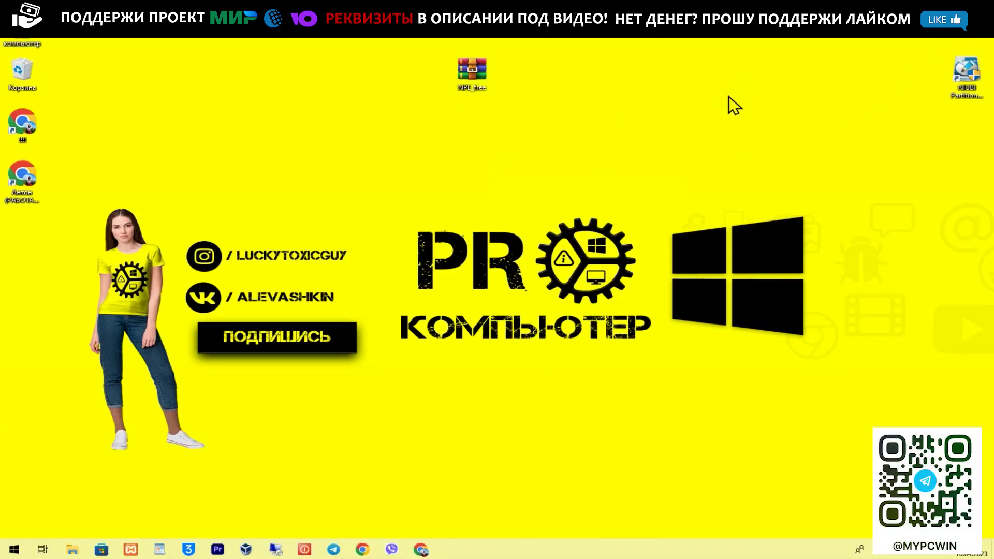
Step: Extract the NPE_free archive into its own NPE_free folder on the desktop
right_click(465, 77)
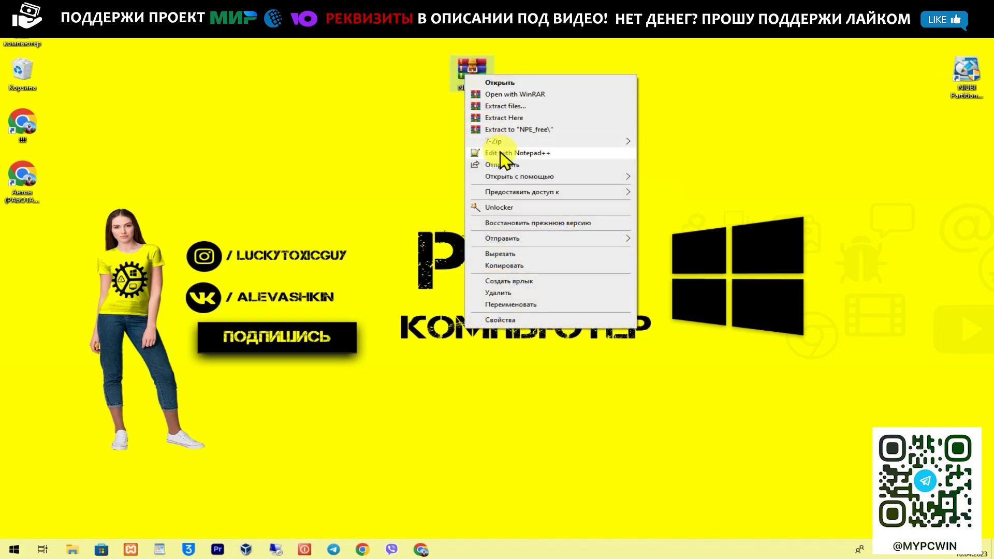
mouse_move(500, 142)
click(695, 189)
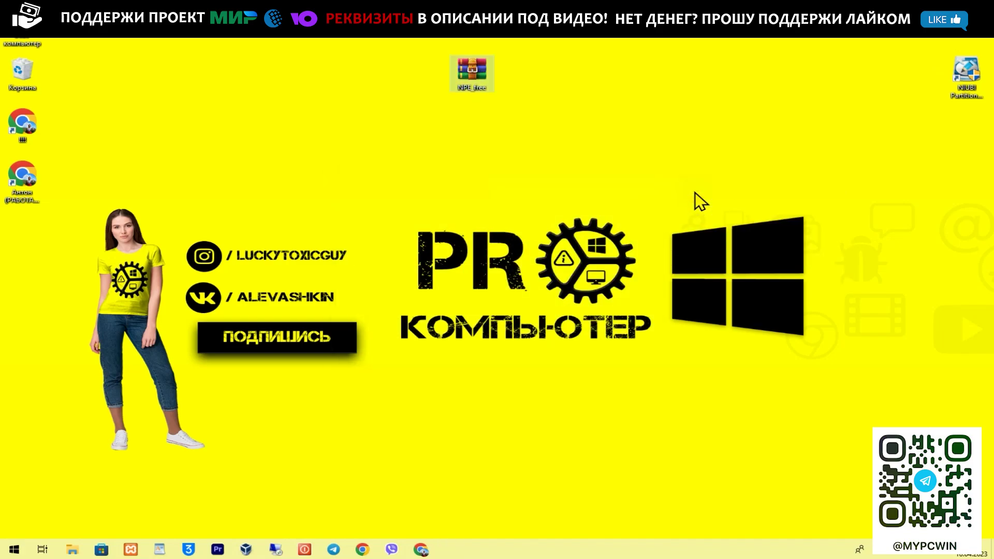
click(480, 254)
double_click(482, 253)
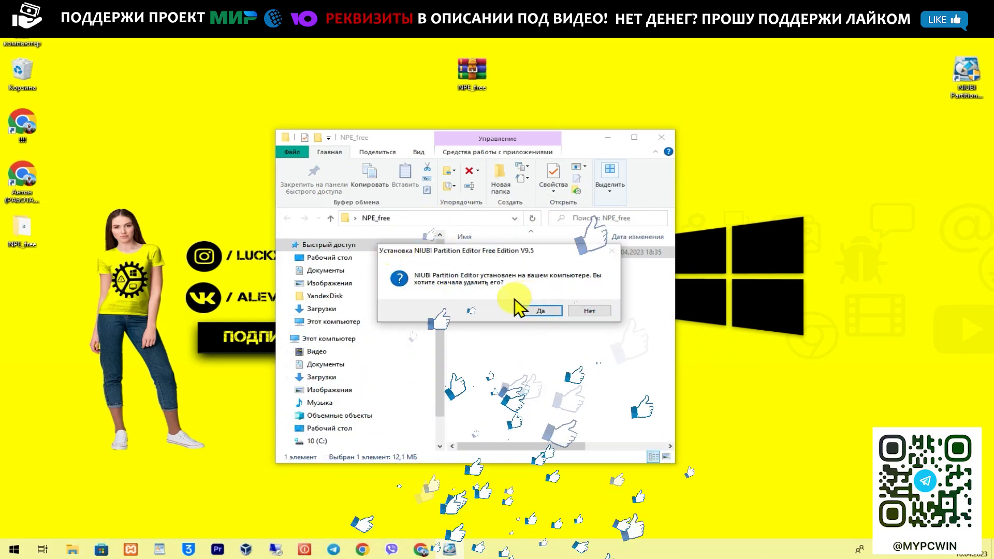
click(578, 312)
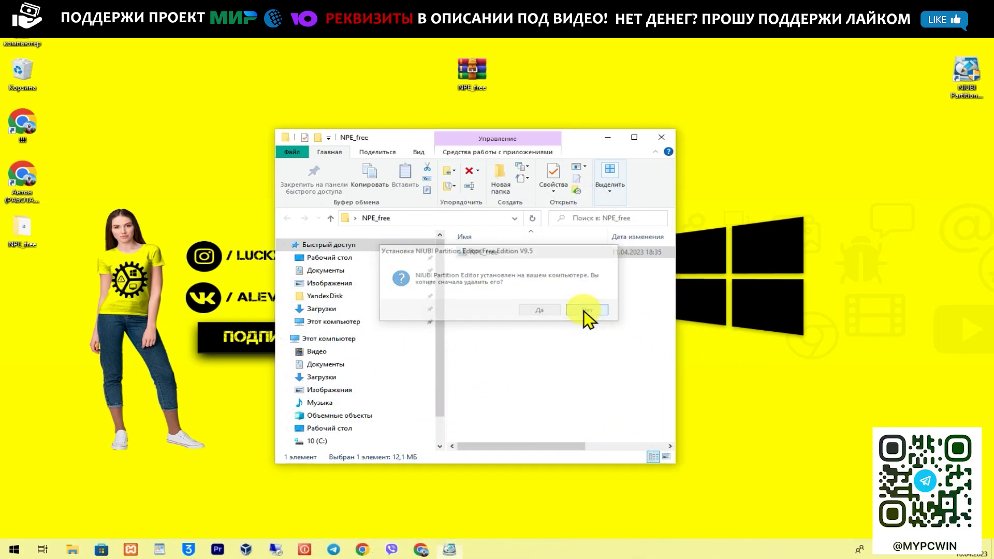
click(614, 360)
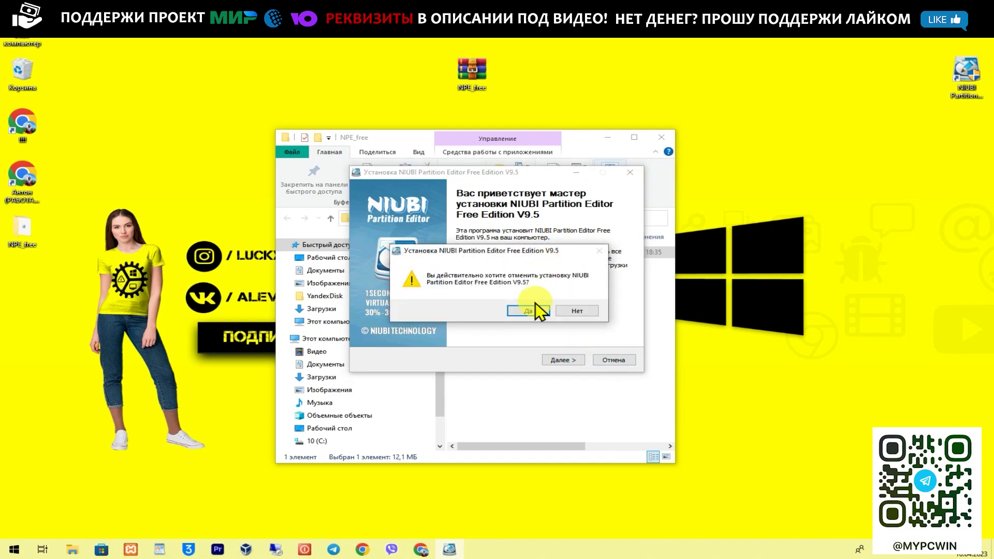
click(539, 307)
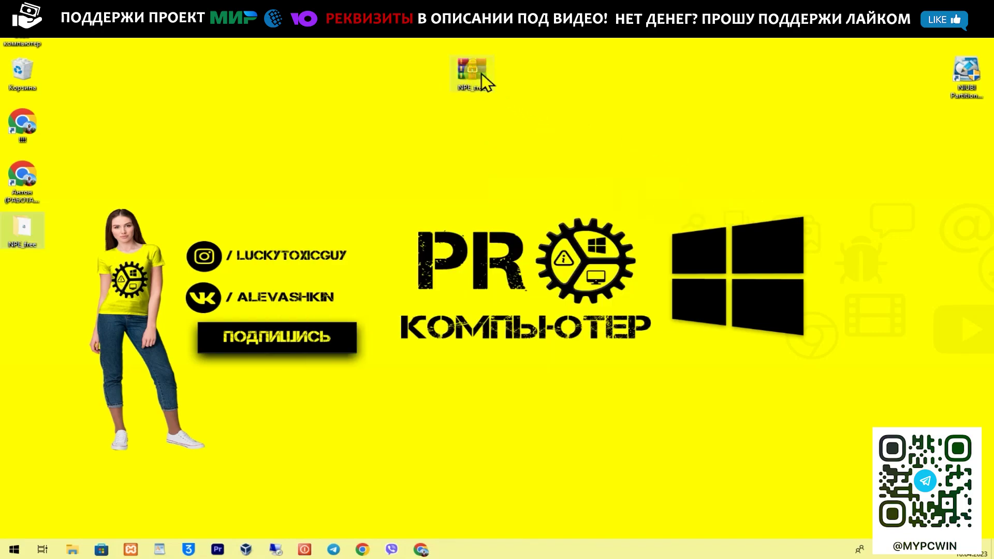
Step: Move the NIUBI Partition Editor Free Edition shortcut below the NPE_free folder on the desktop and launch the program
drag(952, 75, 43, 313)
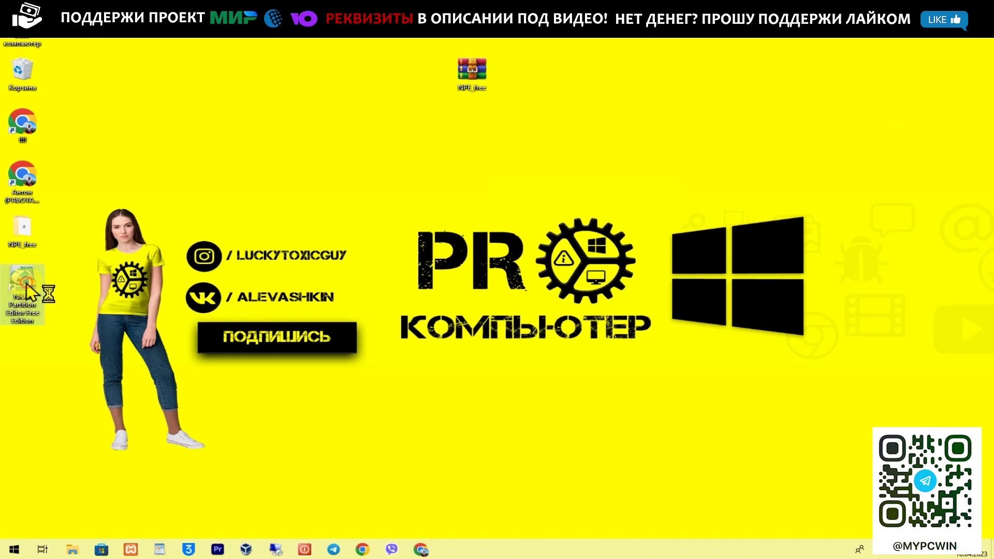
key(Return)
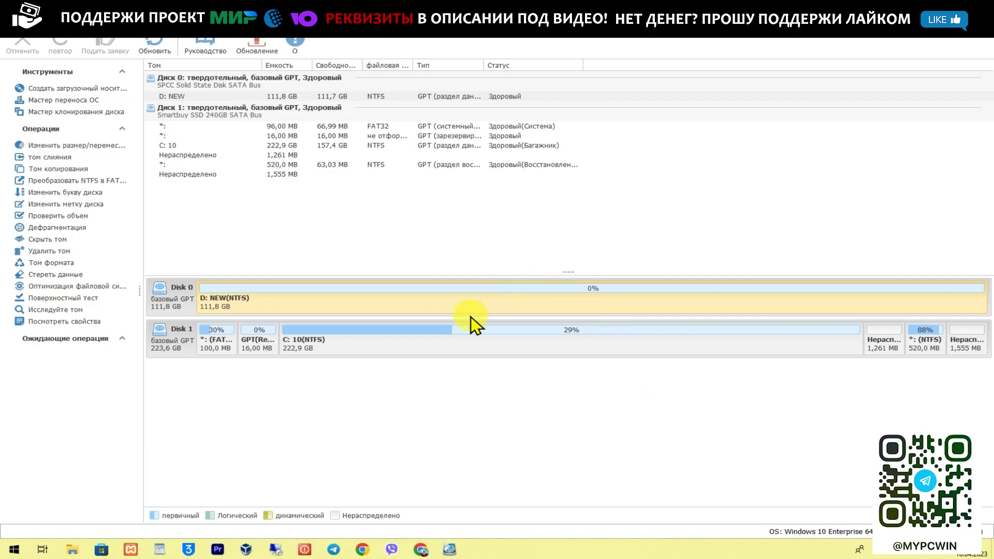
Step: Open the resize/move settings for the C volume on Disk 1 and shrink it to about 100,603 MB
click(475, 348)
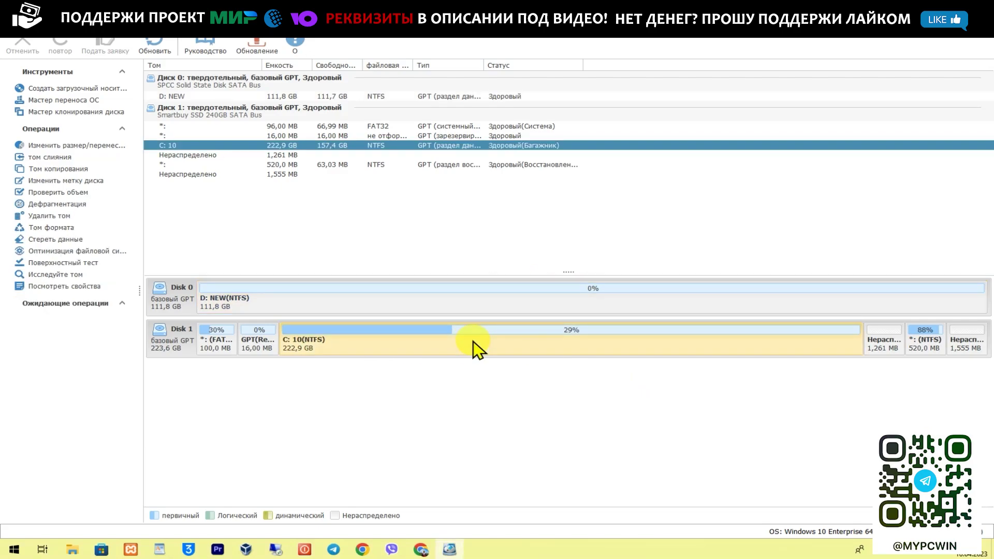
click(306, 306)
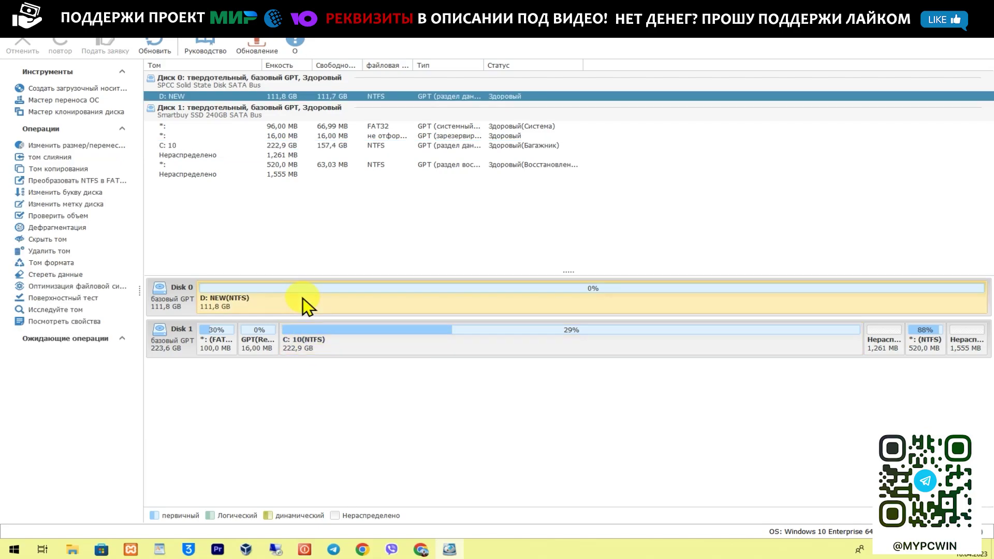
click(475, 343)
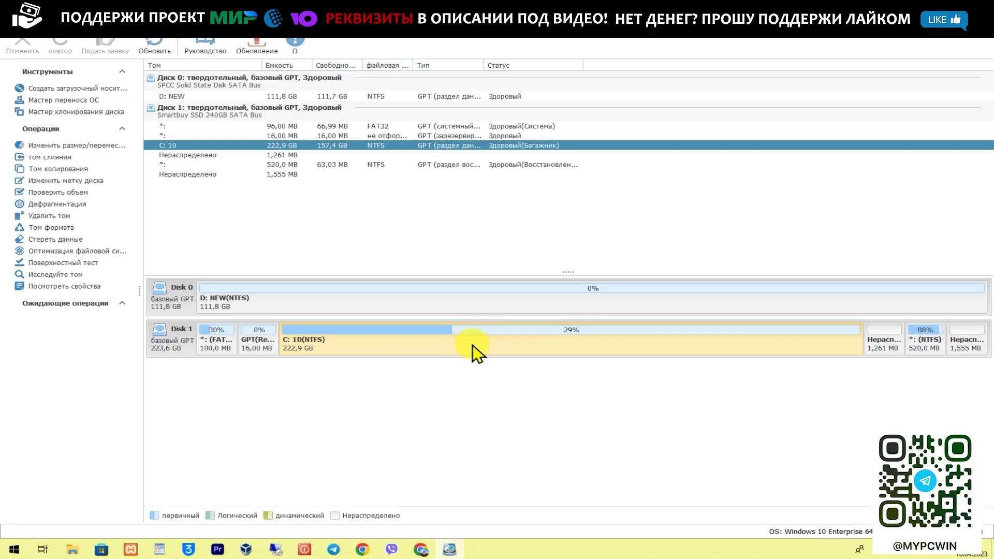
right_click(480, 342)
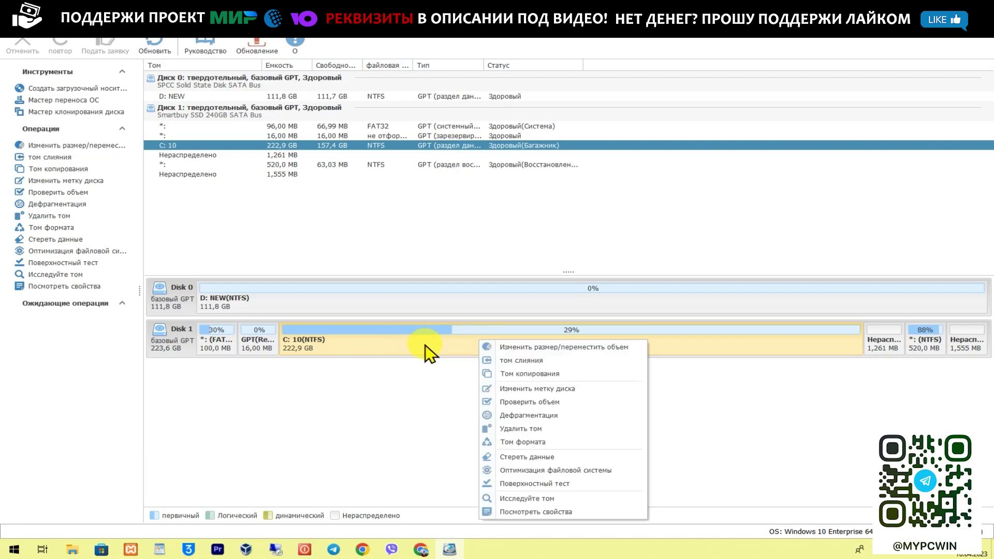
click(533, 356)
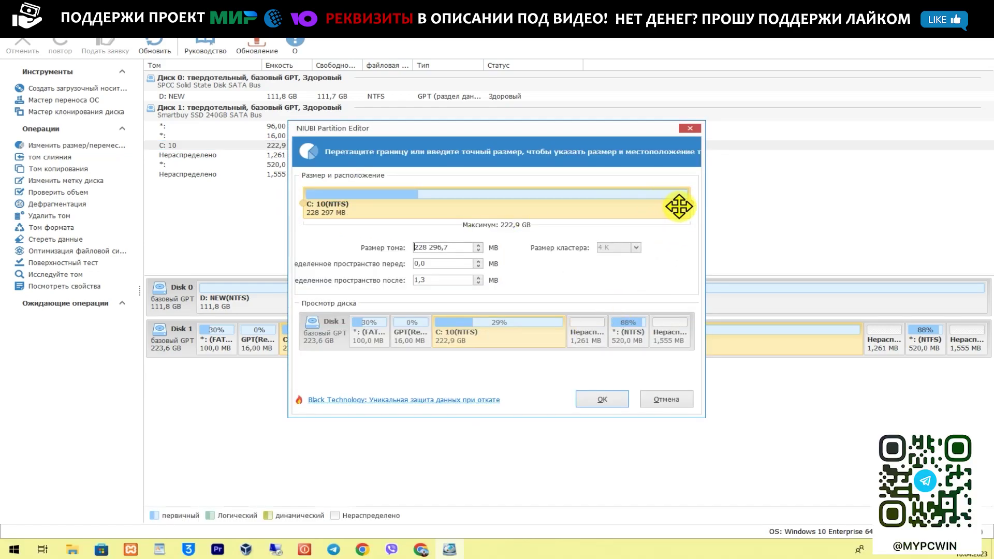
drag(690, 205, 571, 211)
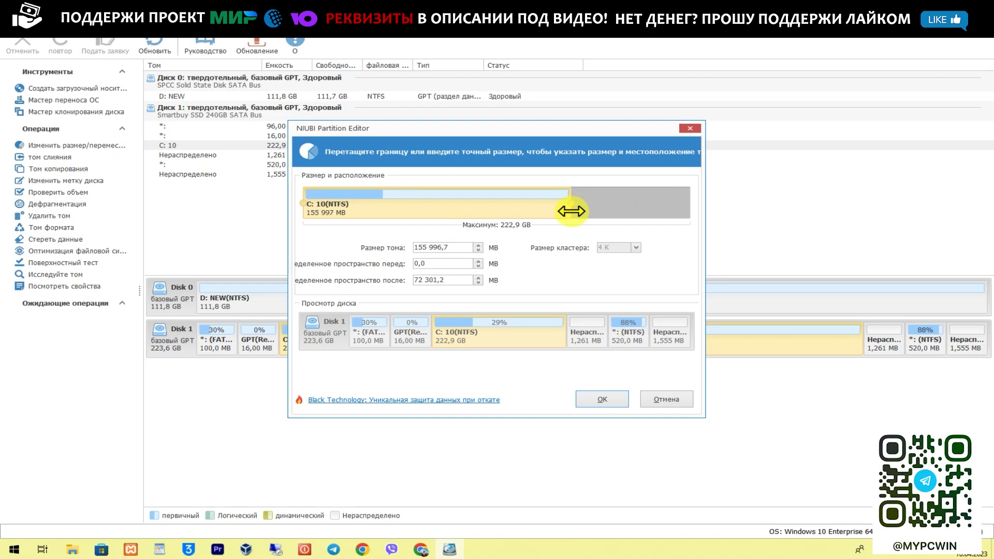
drag(572, 211, 496, 218)
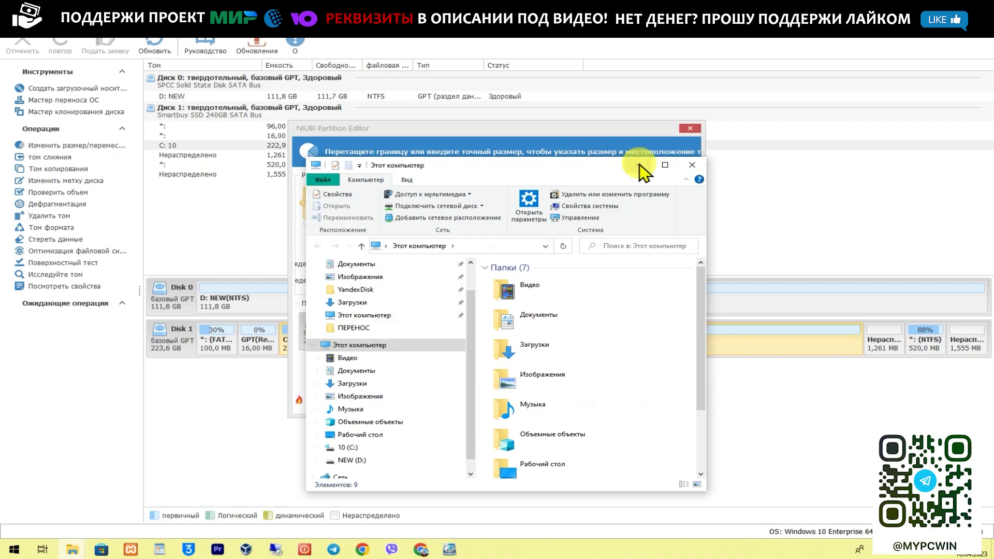
Step: Switch to File Explorer and check the properties of the C drive in This PC
click(665, 161)
right_click(260, 200)
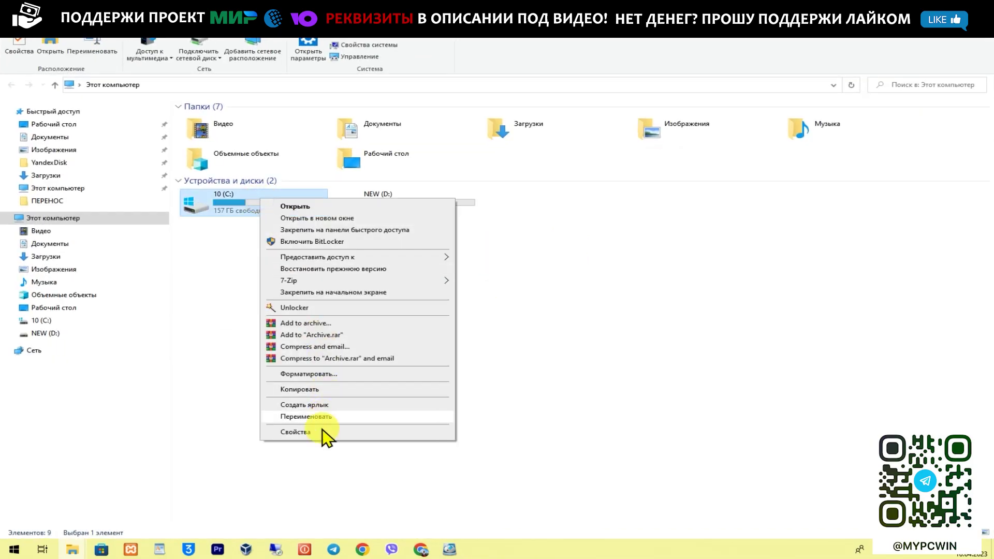
click(323, 437)
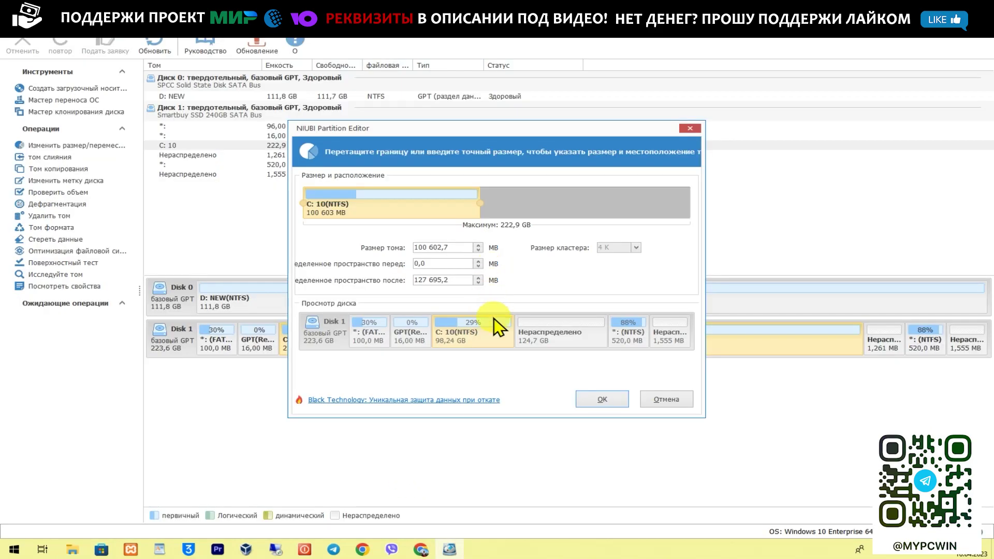
Step: Accept the new C volume size in NIUBI Partition Editor and apply the pending resize operation
click(602, 396)
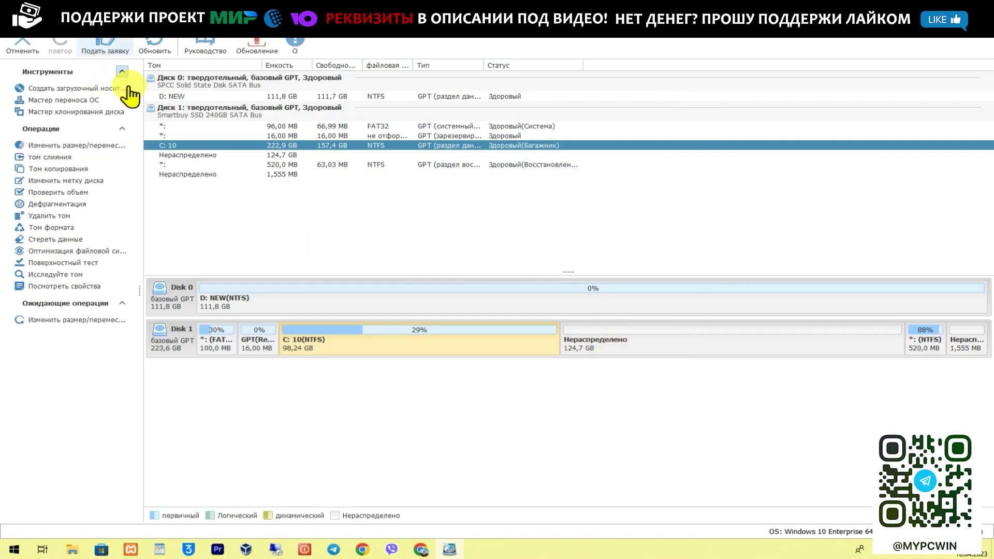
click(106, 48)
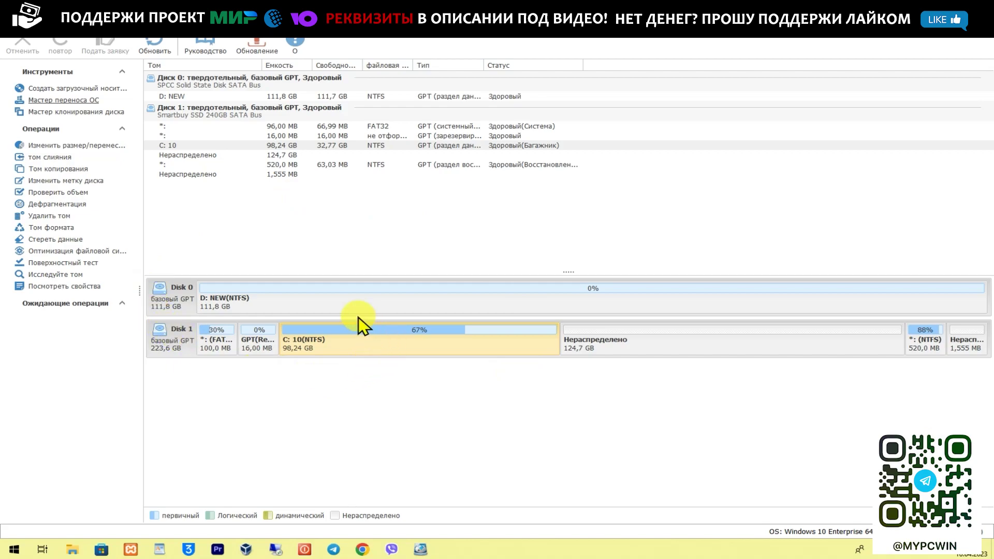
Step: Compare the C and D volumes, start the OS migration wizard and choose Disk 0 (SPCC Solid State Disk) as the target
click(313, 345)
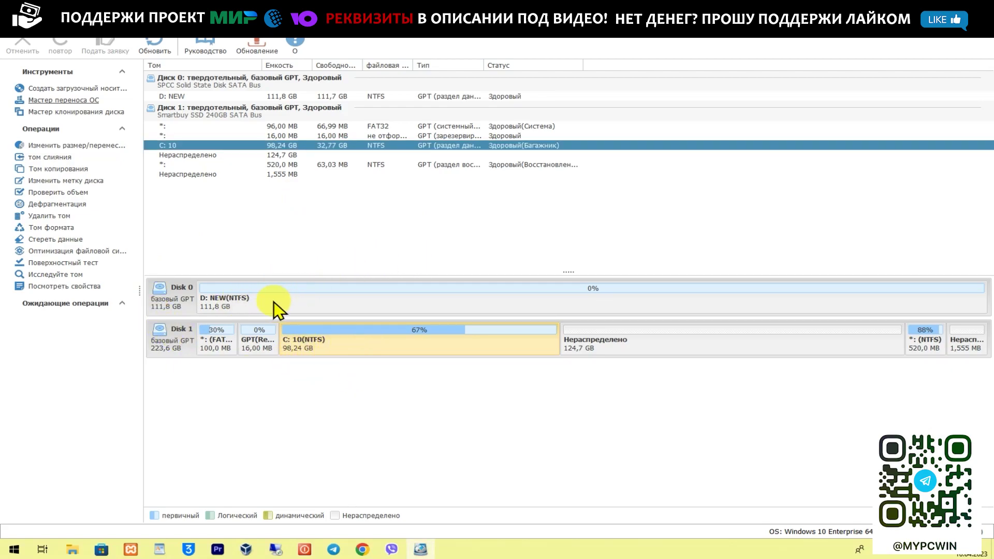
click(253, 304)
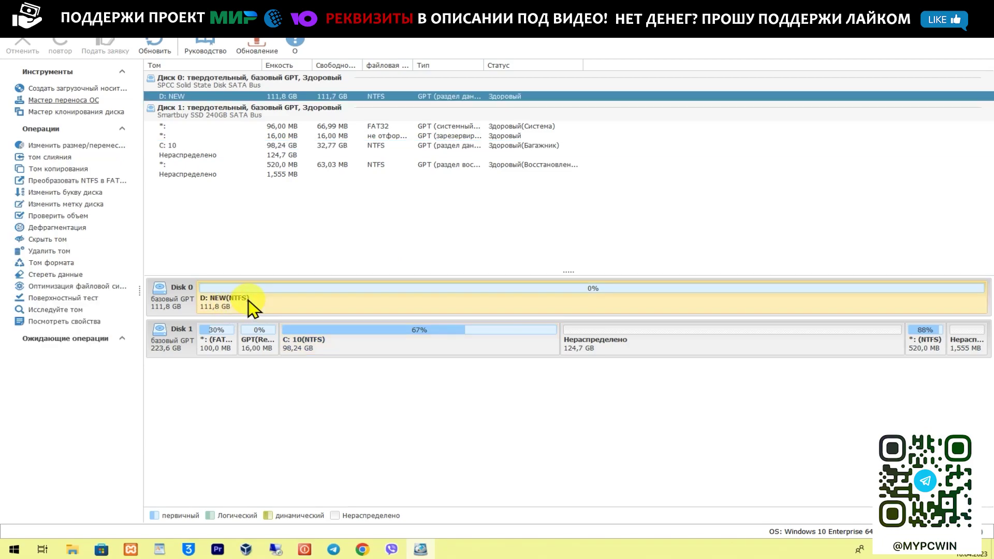
click(382, 347)
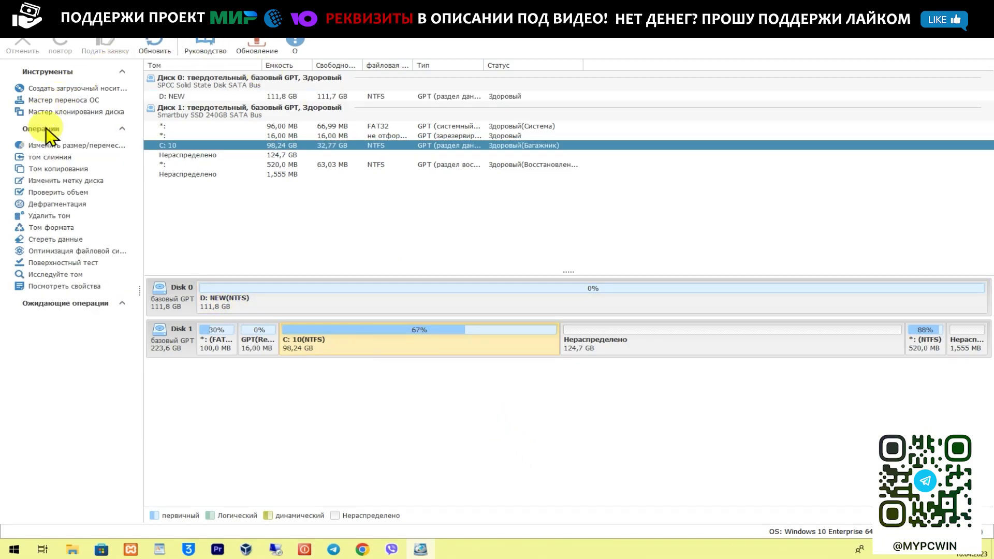
click(51, 100)
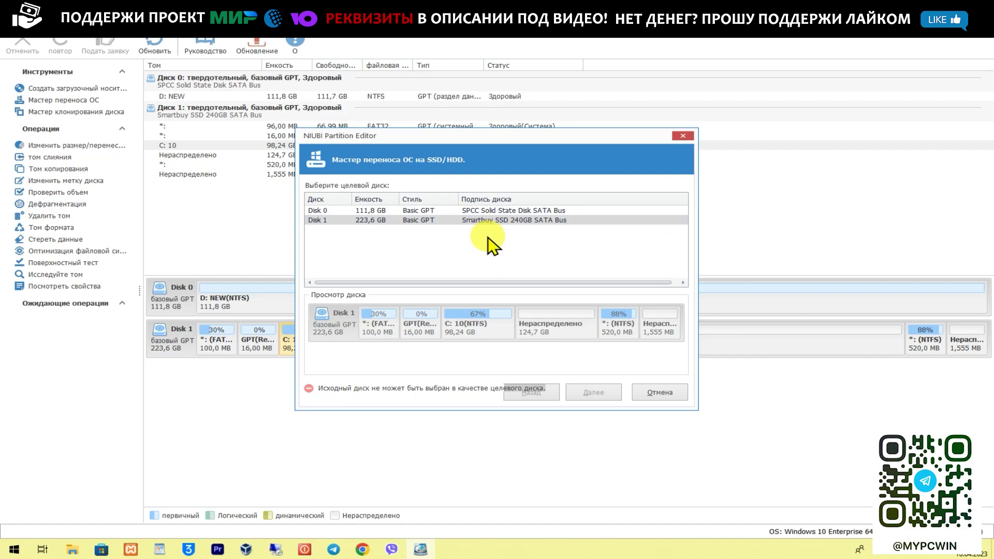
click(359, 210)
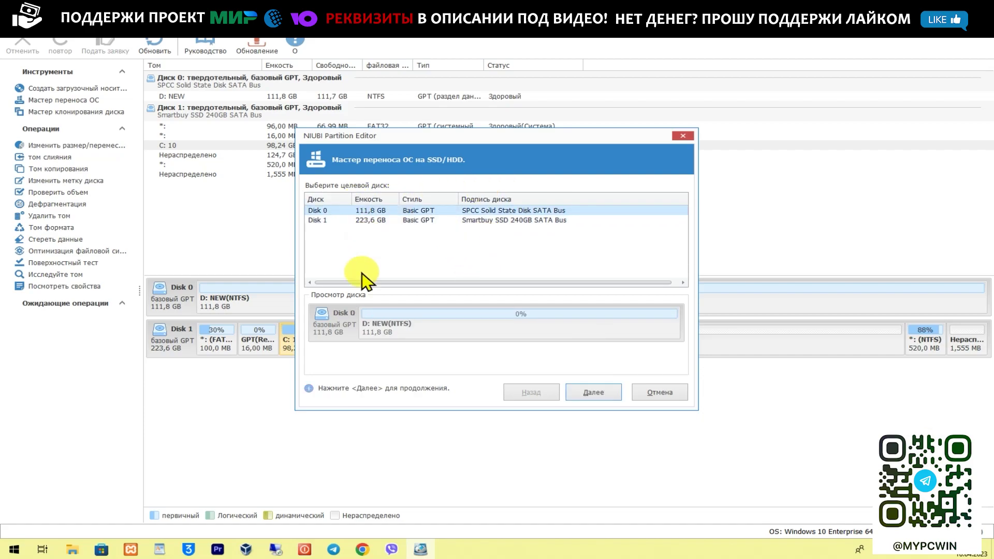
click(590, 394)
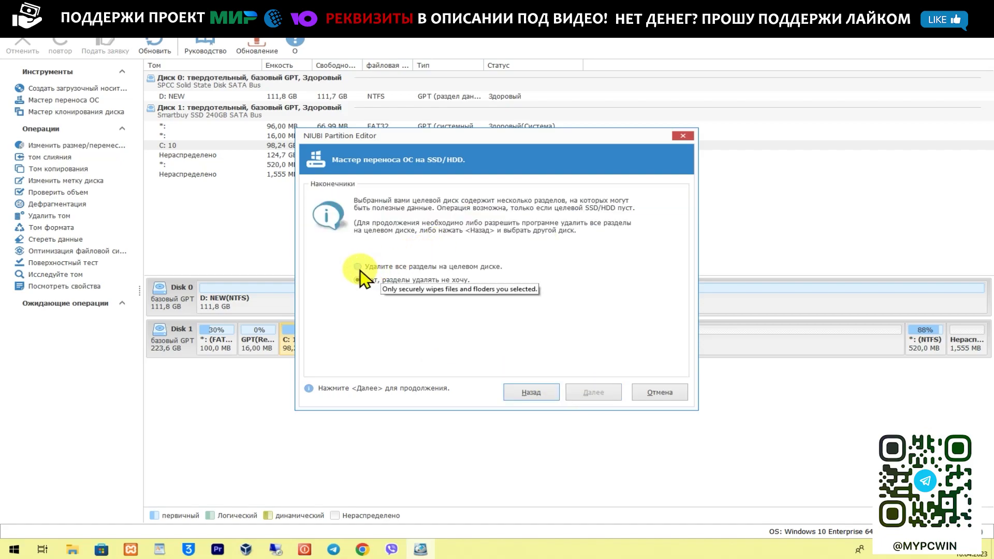
Step: Allow deletion of all partitions on the target disk, review the reserved and C partitions' layout, and finish the migration wizard
click(358, 267)
click(592, 396)
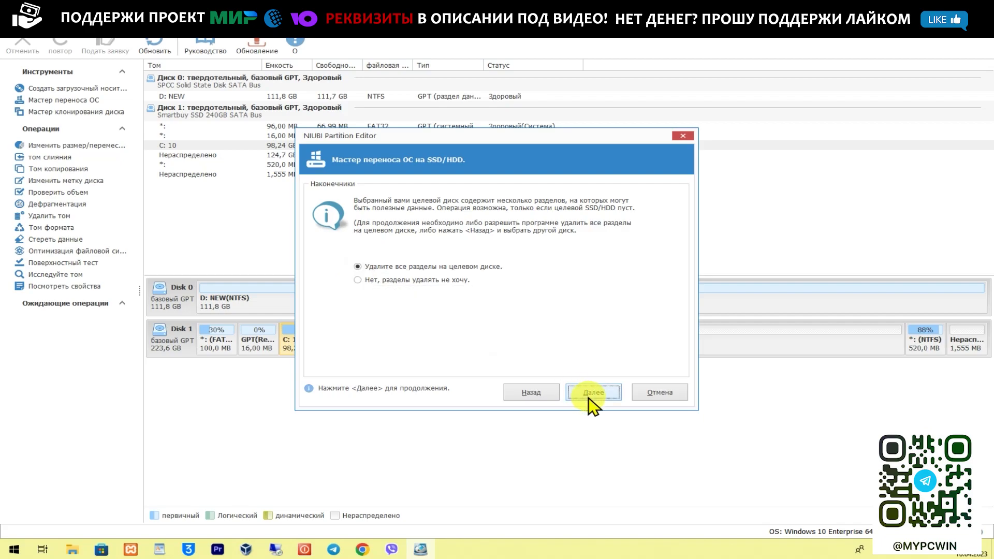
click(409, 217)
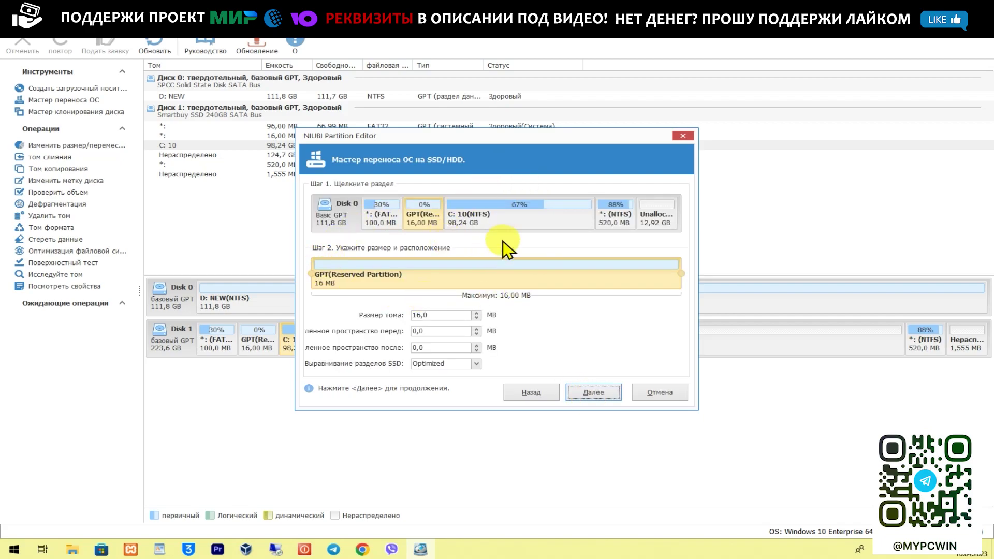
click(488, 224)
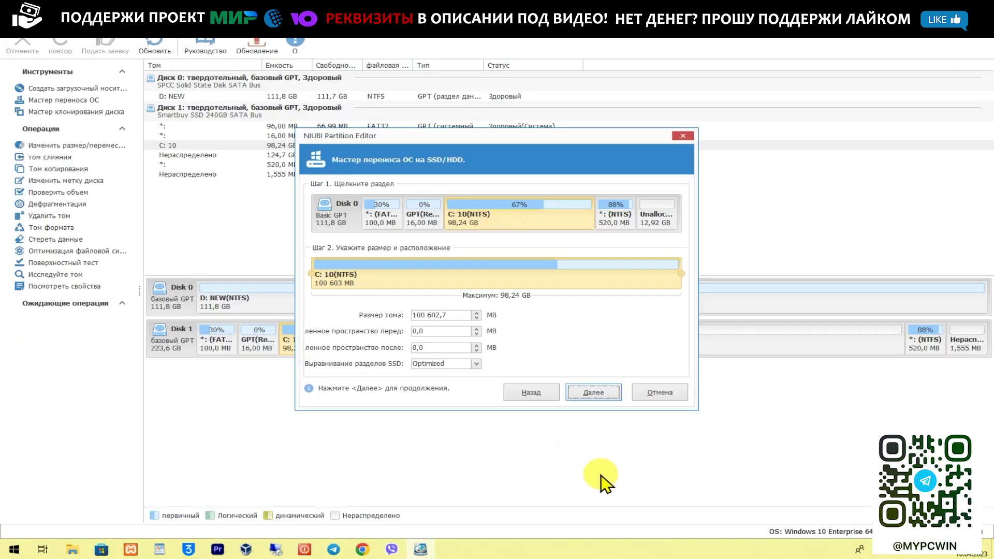
click(593, 398)
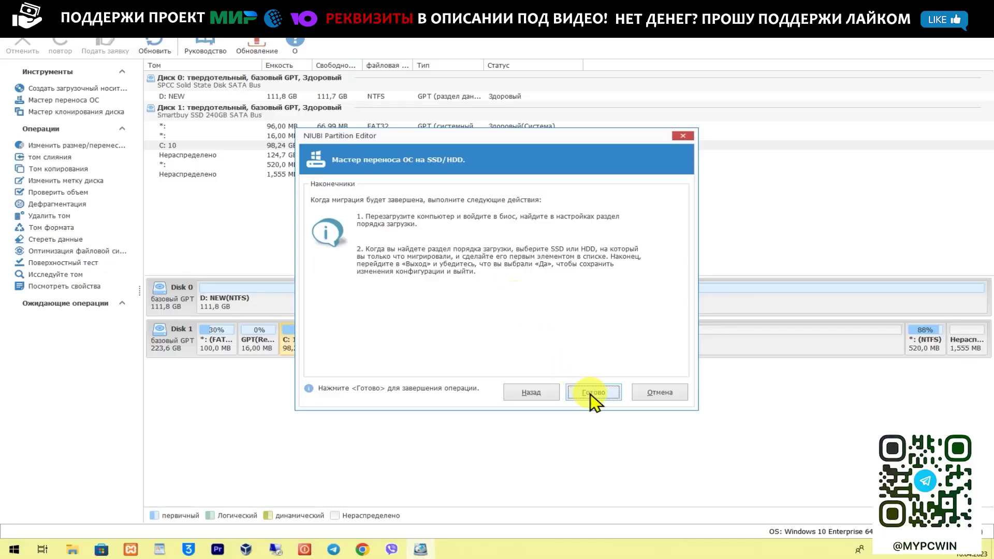
click(595, 400)
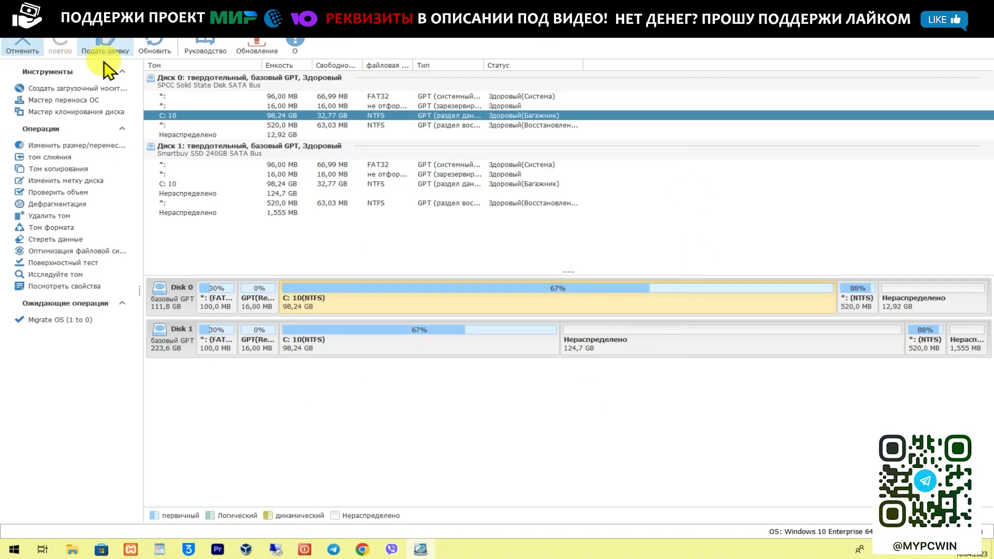
Step: Apply the pending Migrate OS operation, declining the Windows offers to format disks
click(106, 52)
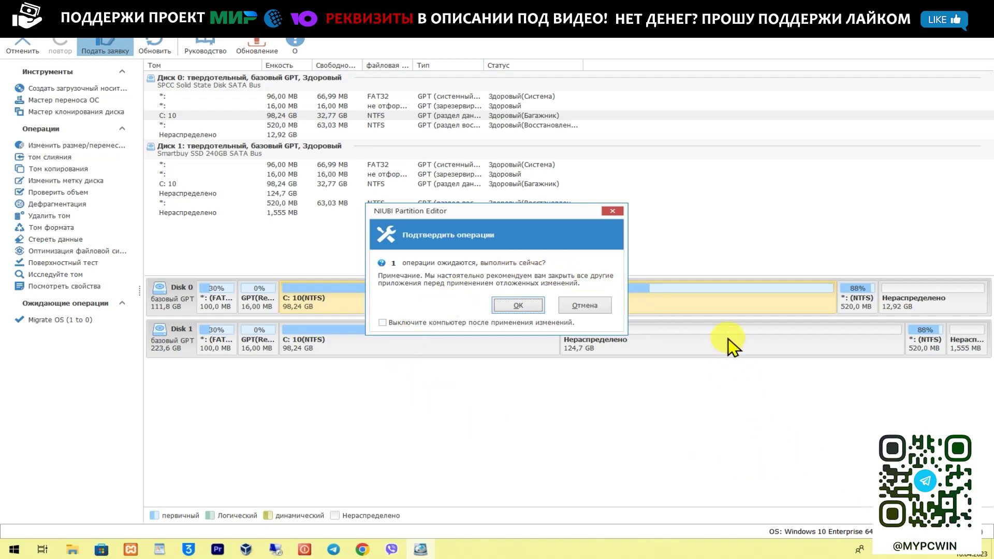
click(515, 307)
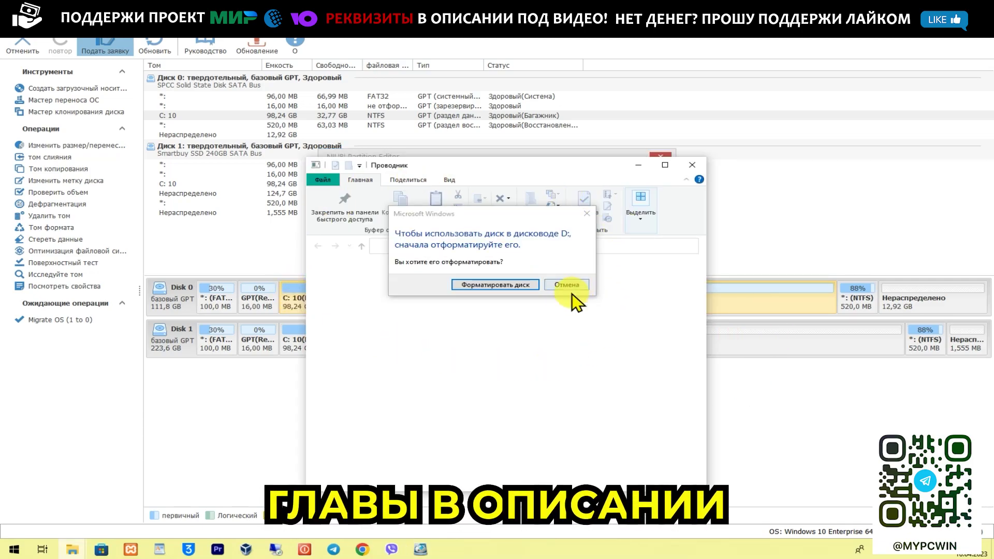
click(570, 286)
click(626, 282)
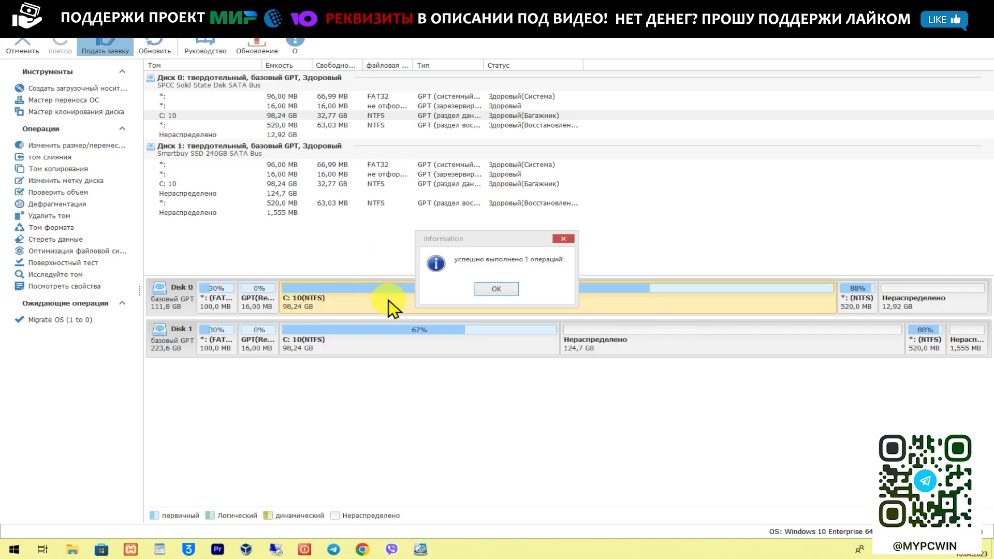
click(461, 242)
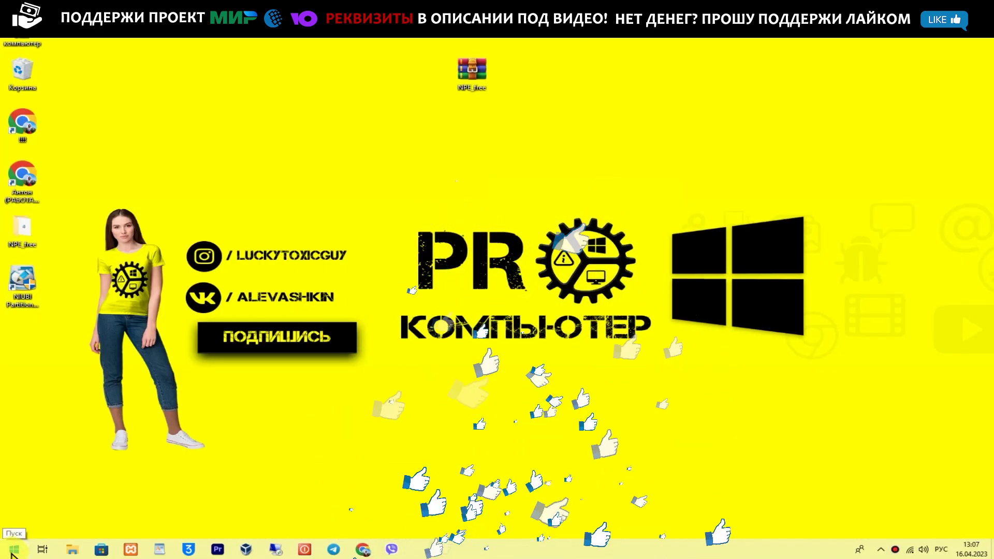
Step: Open Windows Disk Management and maximize its window
right_click(11, 551)
click(450, 393)
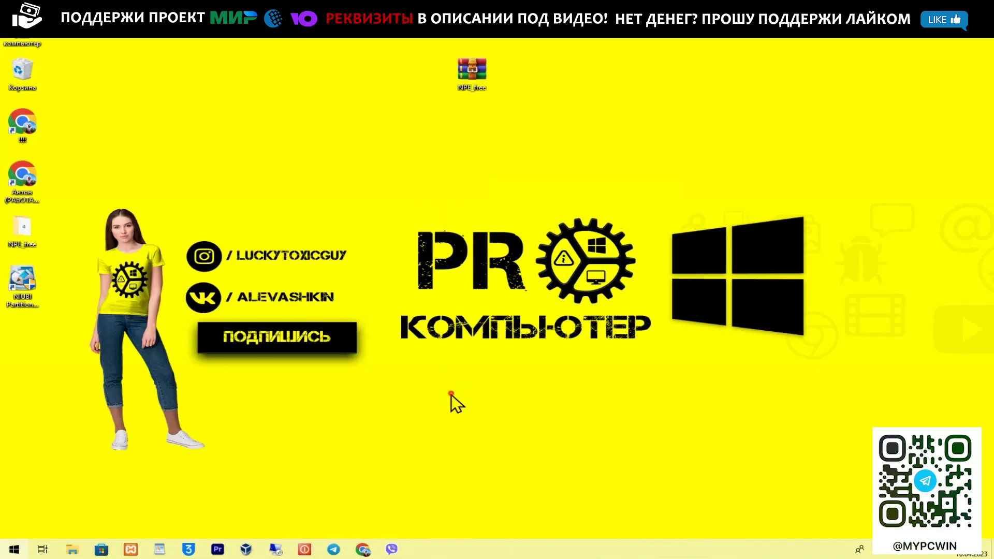
right_click(13, 550)
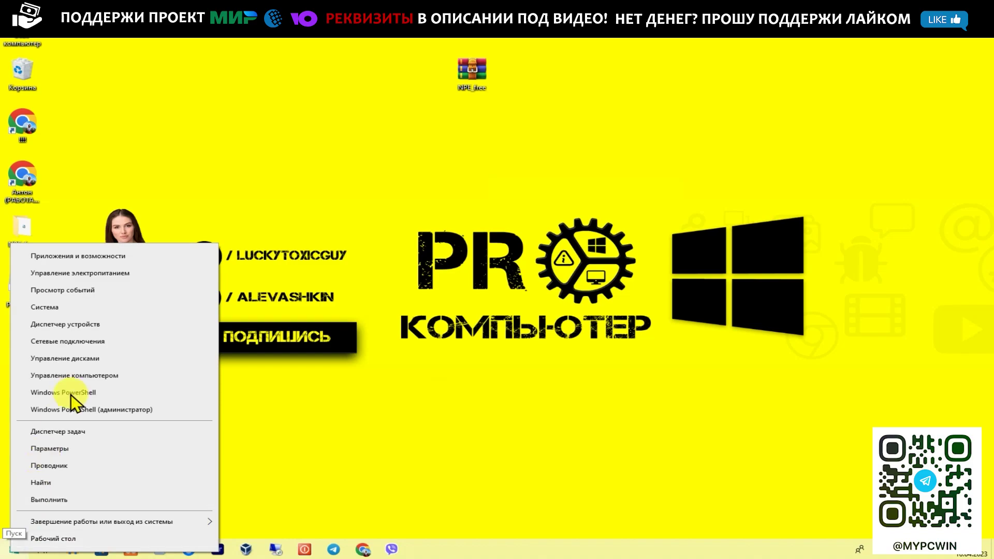
click(91, 359)
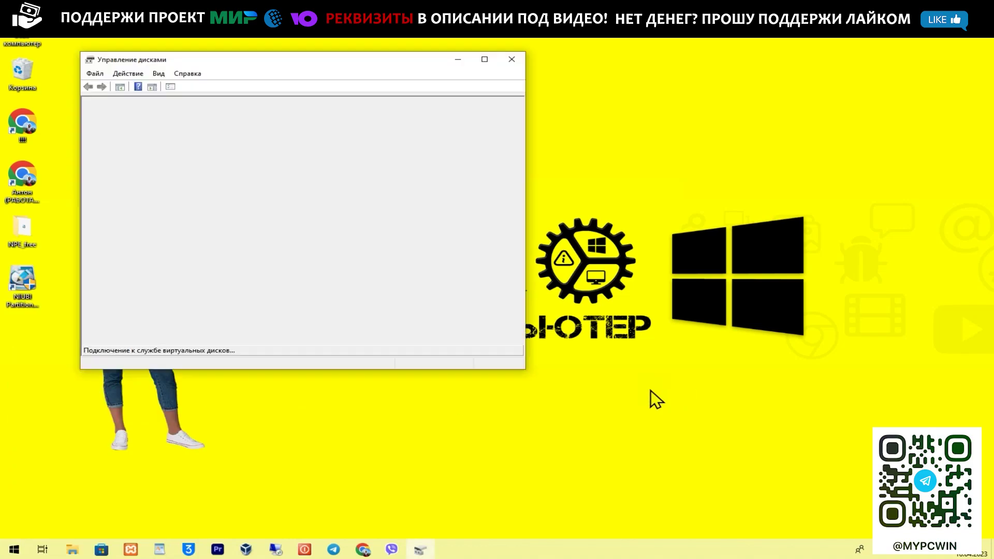
click(485, 60)
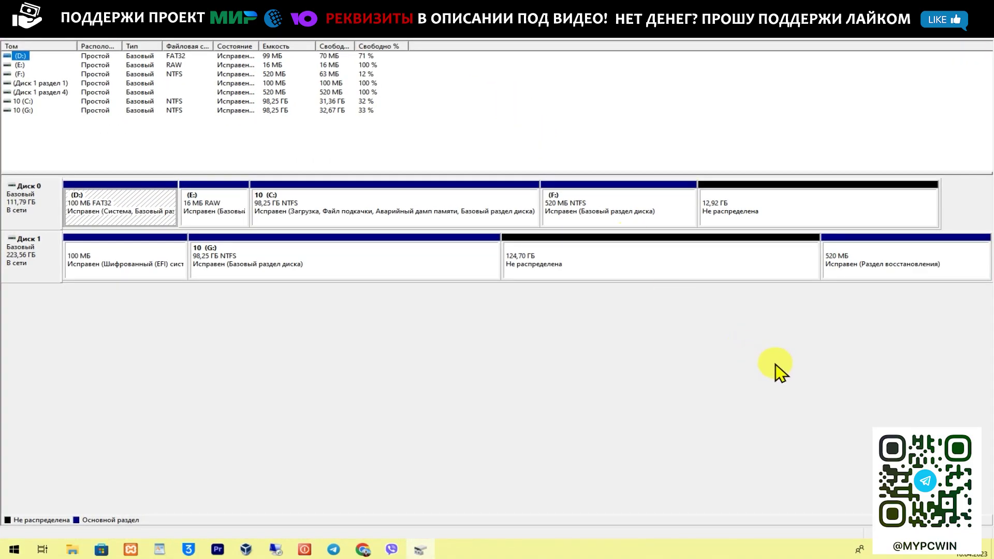
Step: Examine the partitions and unallocated space on Disk 0 and Disk 1 to verify the migrated system layout
click(26, 212)
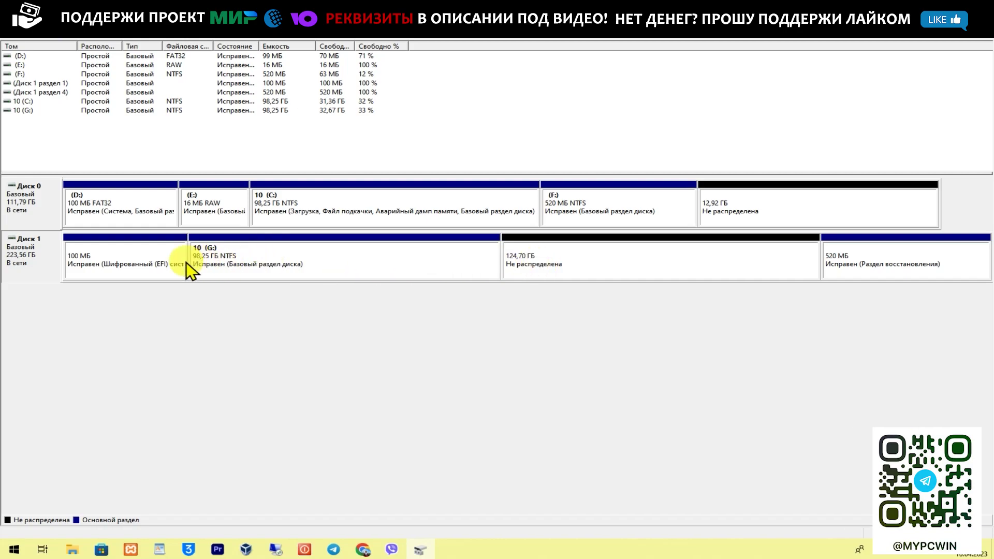
click(865, 266)
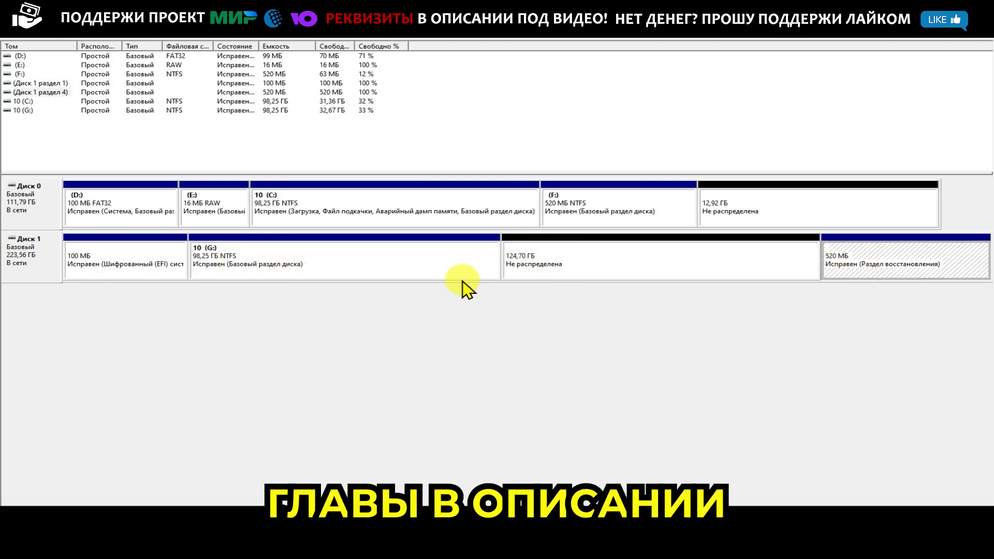
click(336, 275)
click(136, 272)
click(104, 213)
click(210, 211)
click(612, 192)
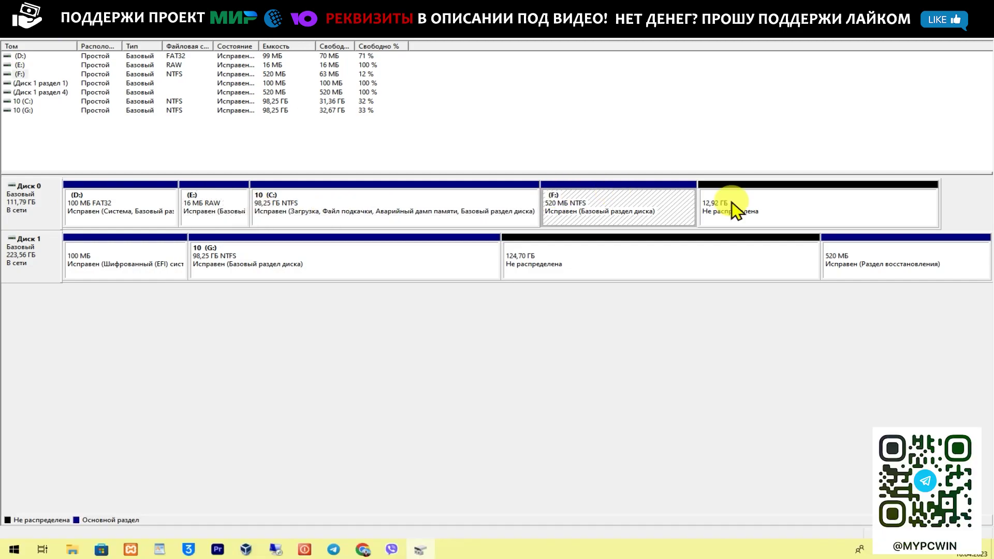
click(739, 213)
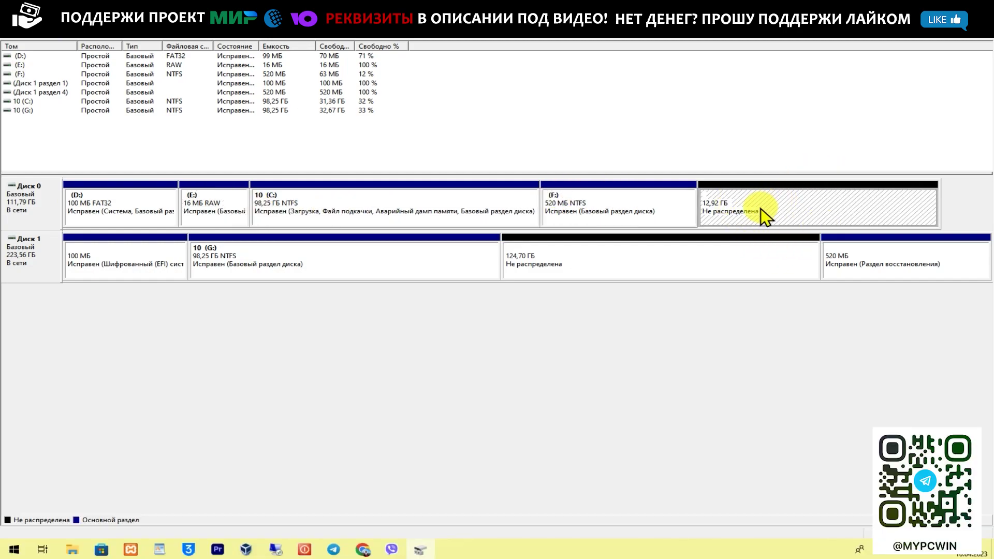
click(400, 216)
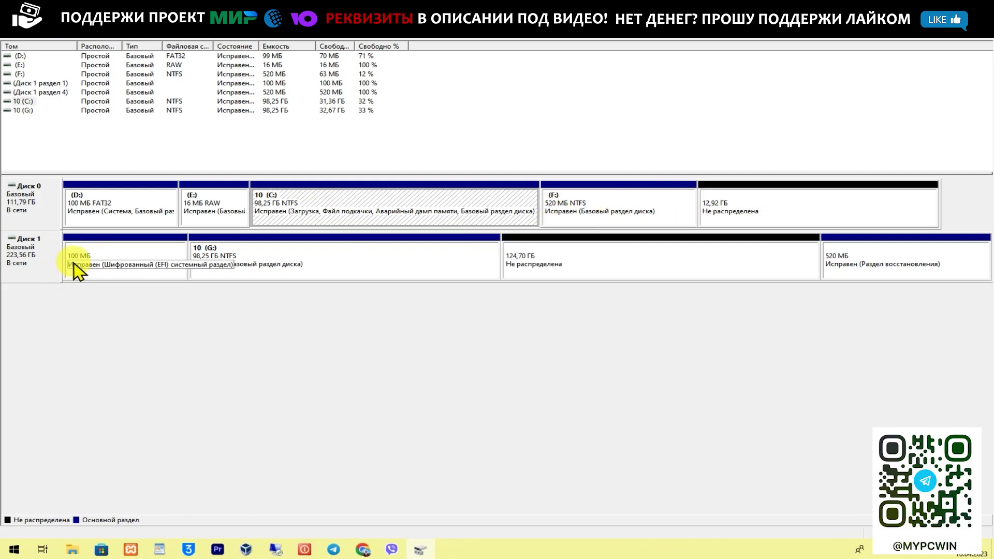
Step: Examine the EFI, G, unallocated and recovery areas of Disk 1, the old system disk
click(111, 264)
click(238, 267)
click(906, 264)
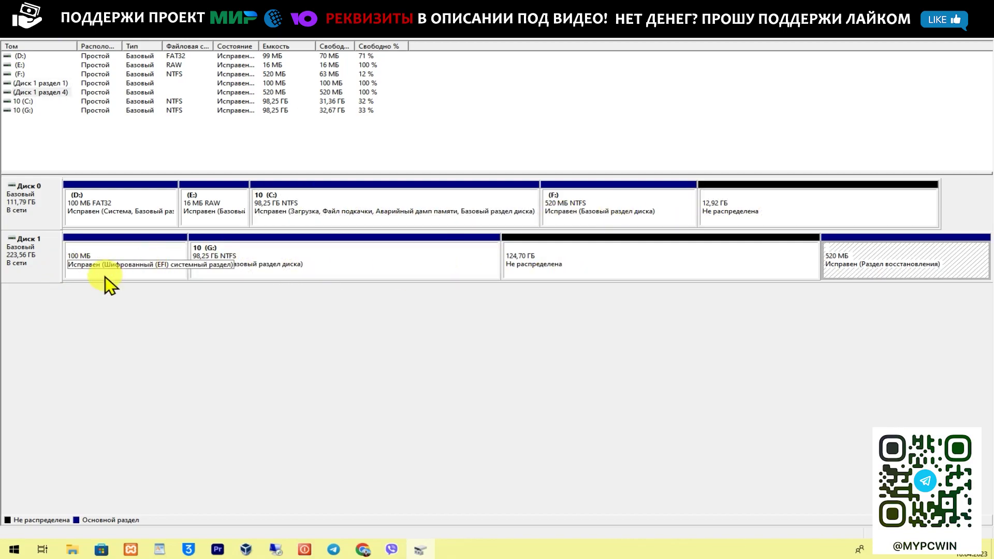
click(213, 259)
click(655, 277)
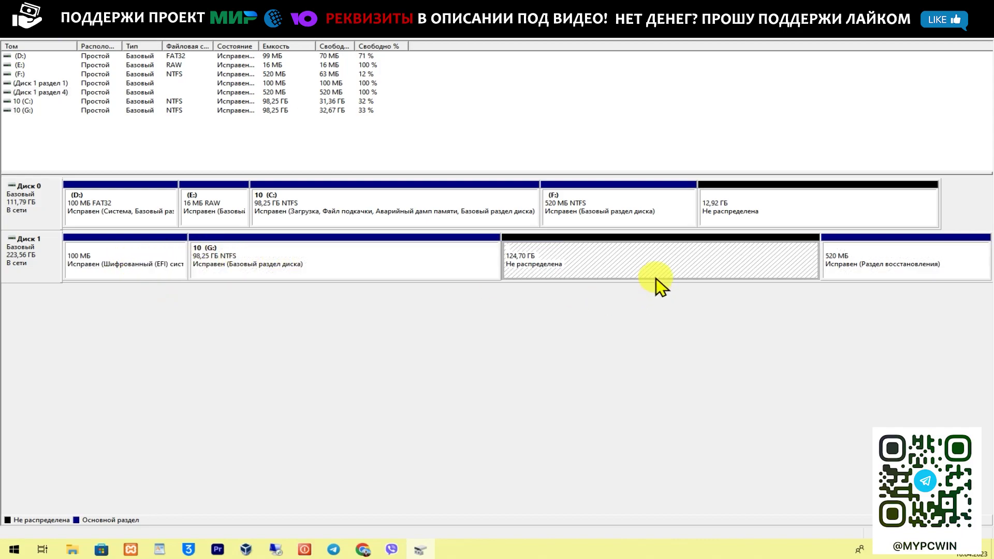
click(883, 277)
click(386, 273)
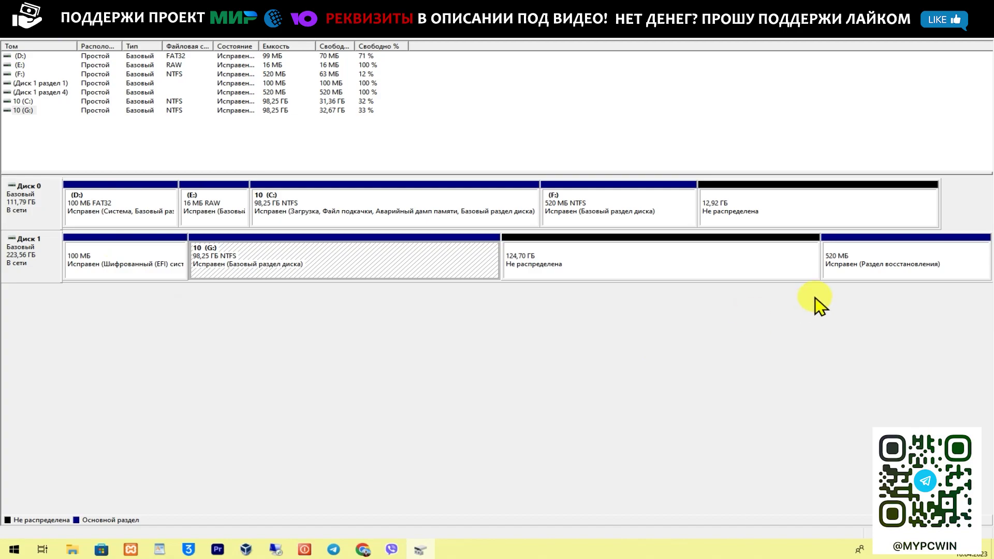
Step: Search Windows for cmd, run it as administrator, and reposition its window over Disk Management
right_click(11, 553)
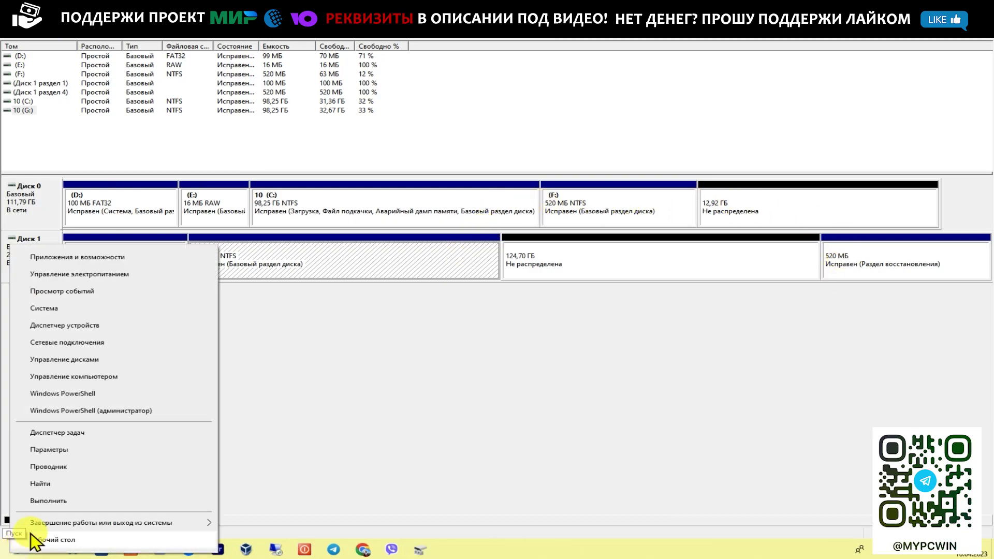
click(73, 483)
text(cmd)
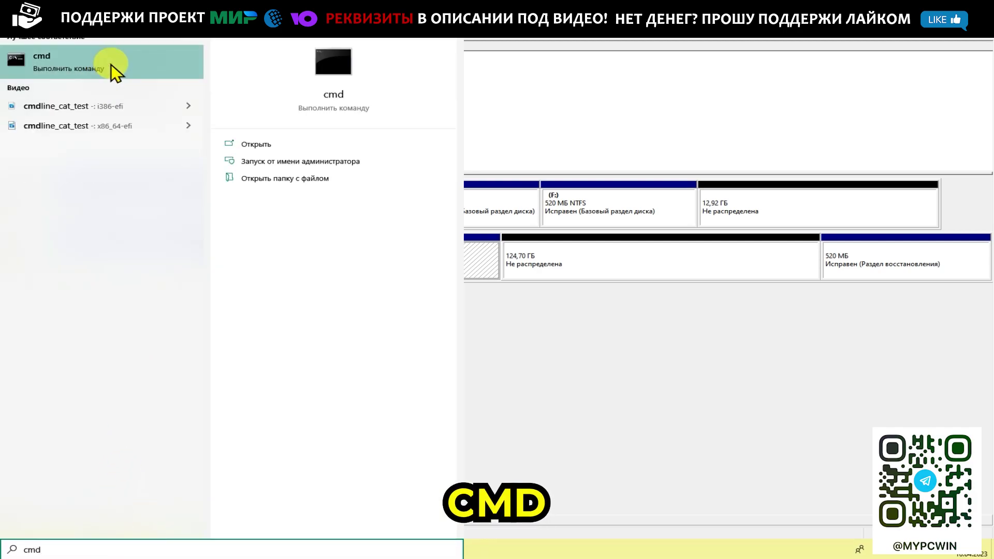
right_click(111, 65)
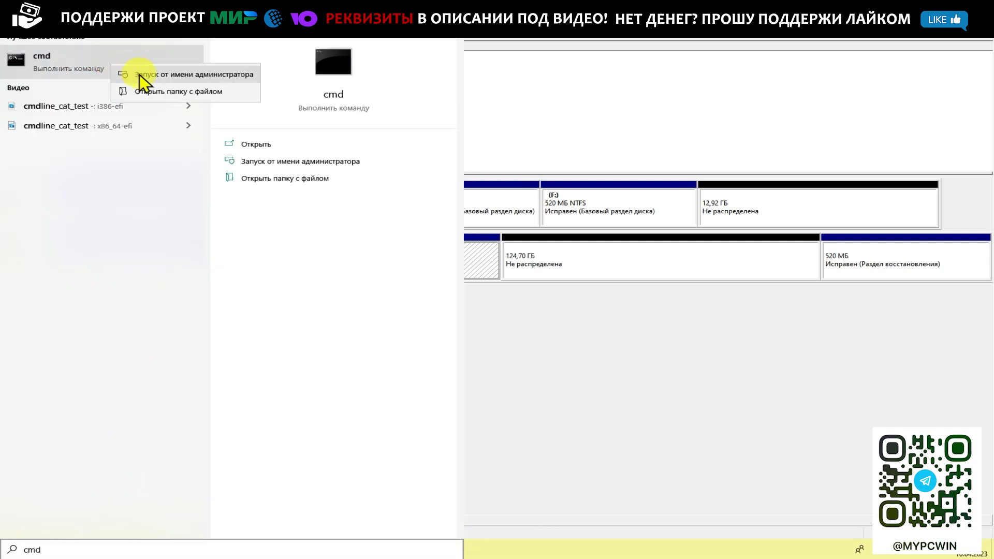
click(140, 75)
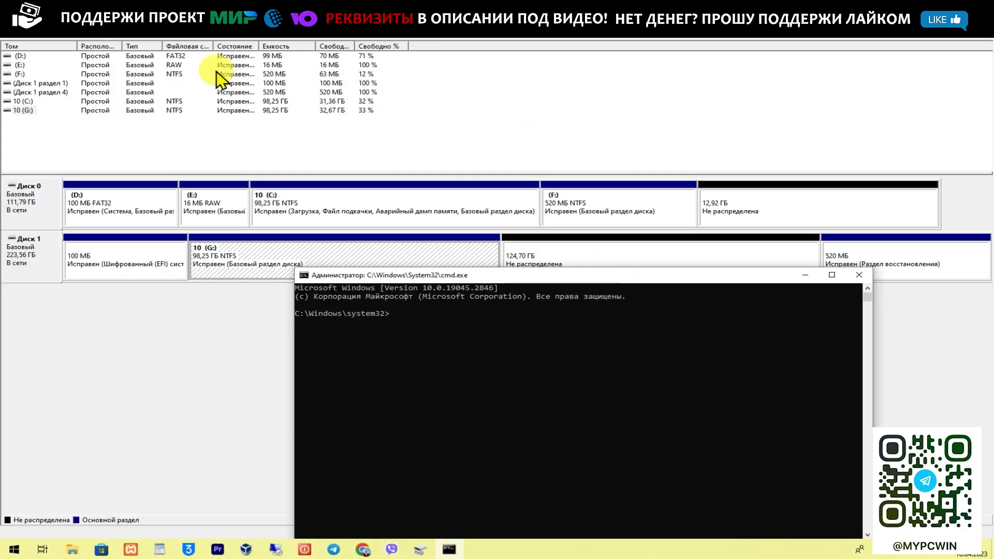
drag(507, 278, 448, 134)
Step: Start diskpart and list the disks, keeping the console clear of the Disk 1 label
text(dis)
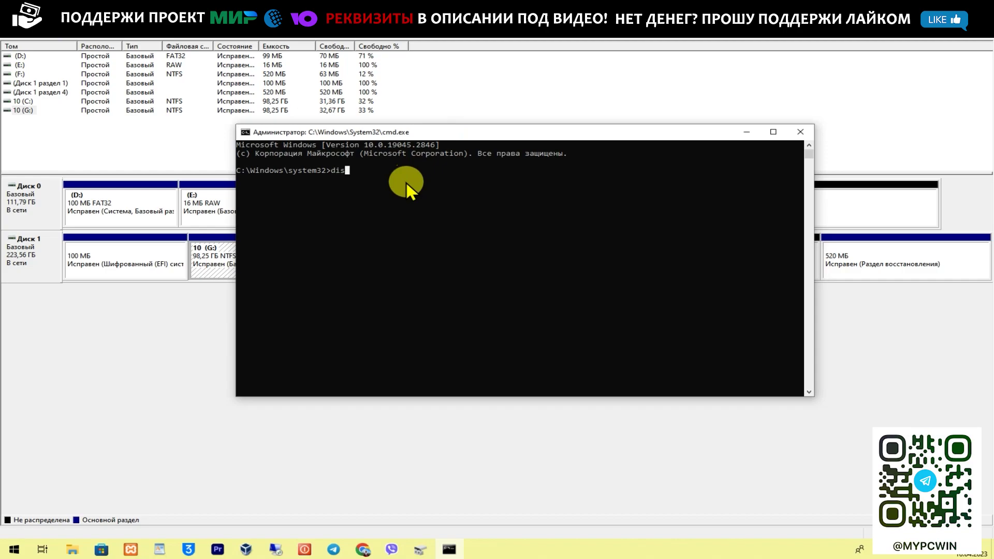
text(kpart)
key(Return)
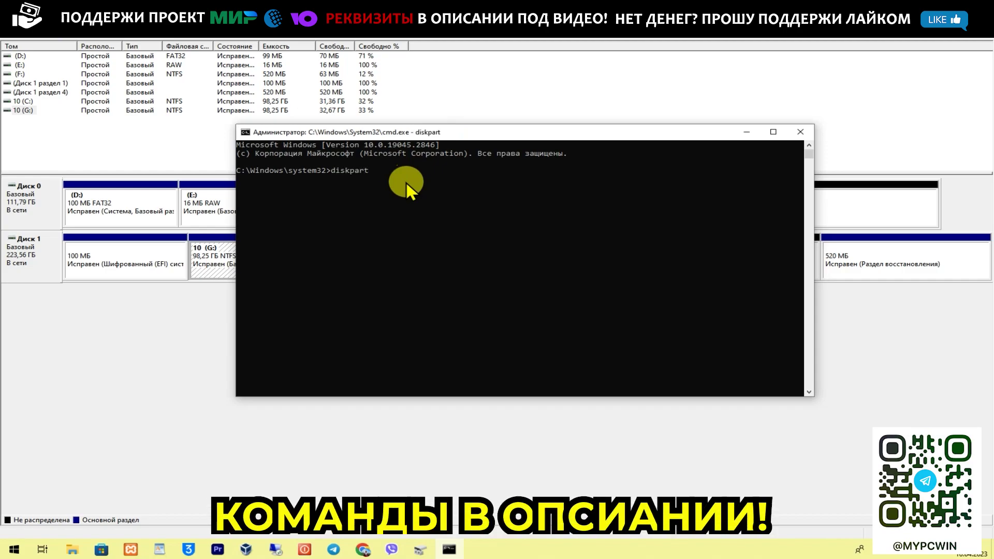
text(li)
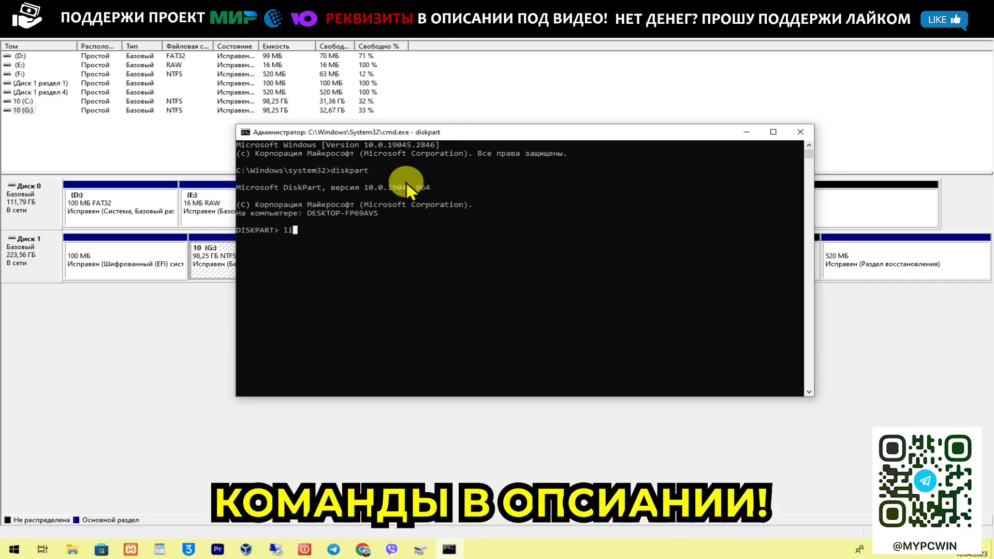
text(st disk)
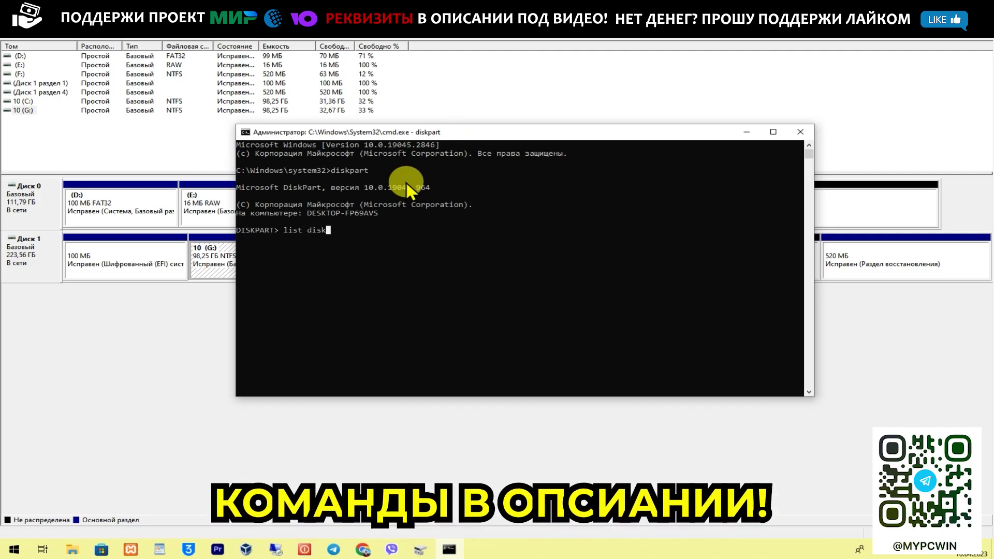
key(Return)
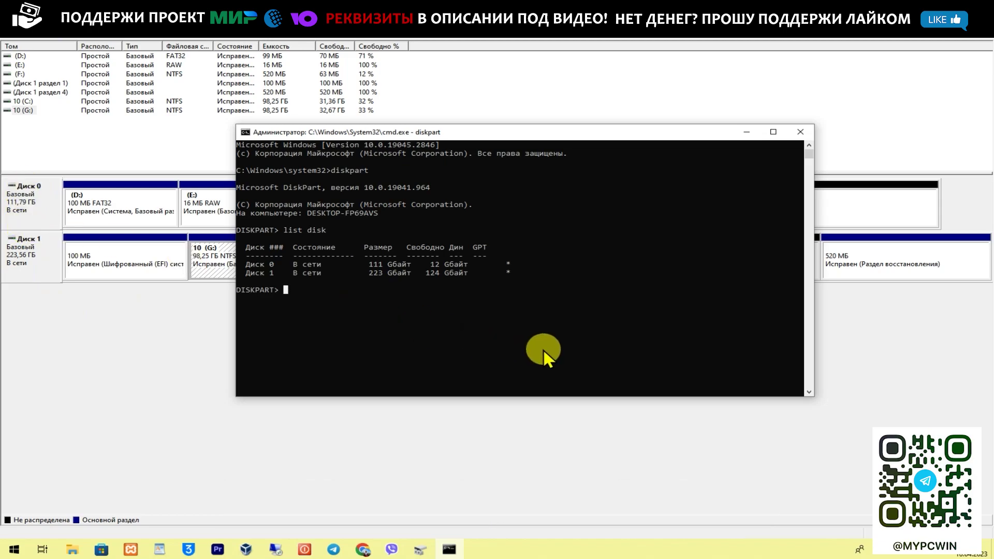
drag(481, 136, 450, 316)
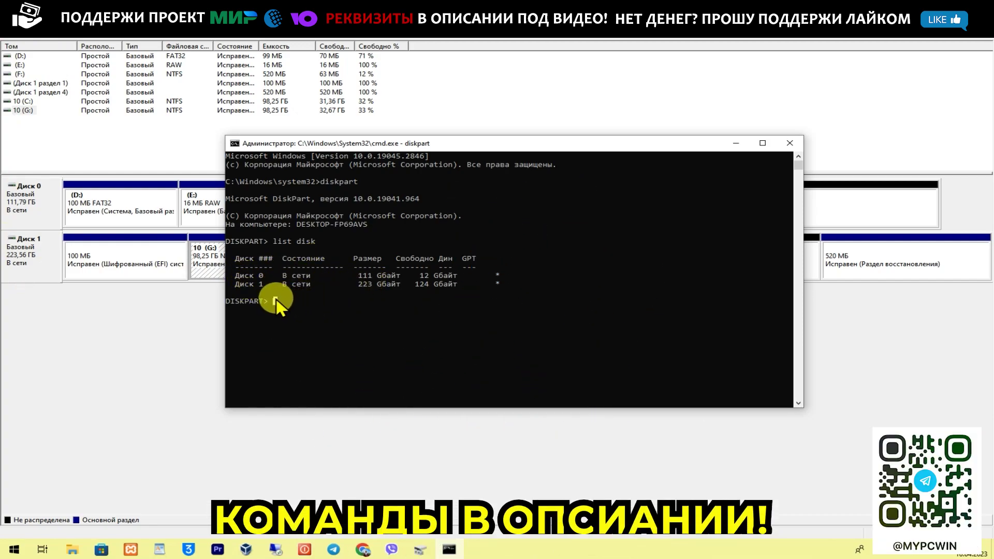
Step: Select disk 1 in diskpart, erase it with the clean command, and minimize the console
text(select disk 1)
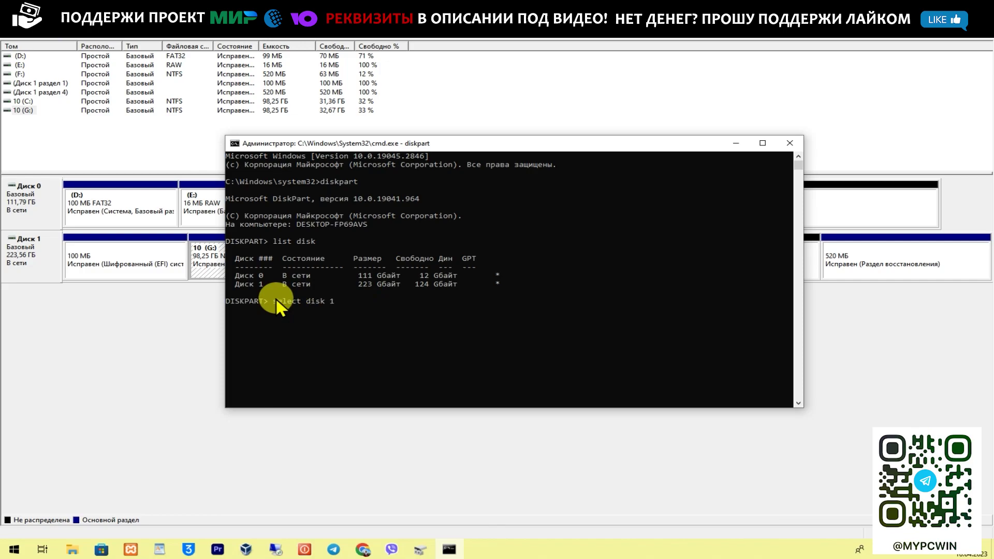
key(Return)
text(clean)
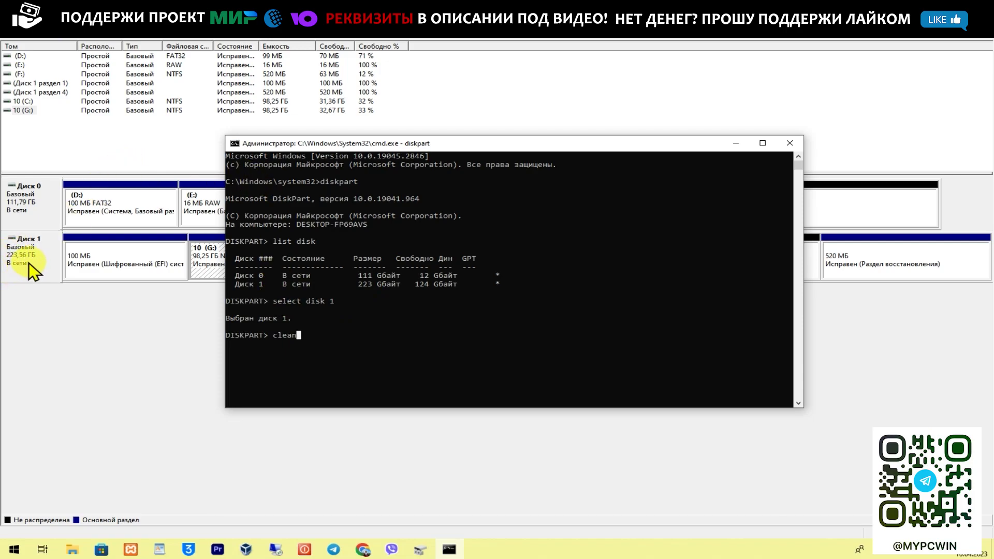
key(Return)
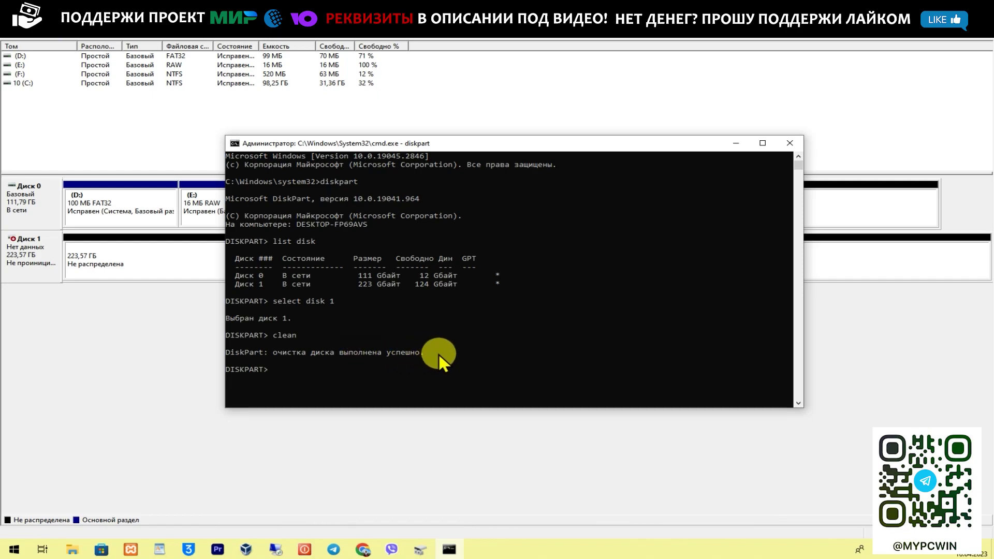
click(730, 149)
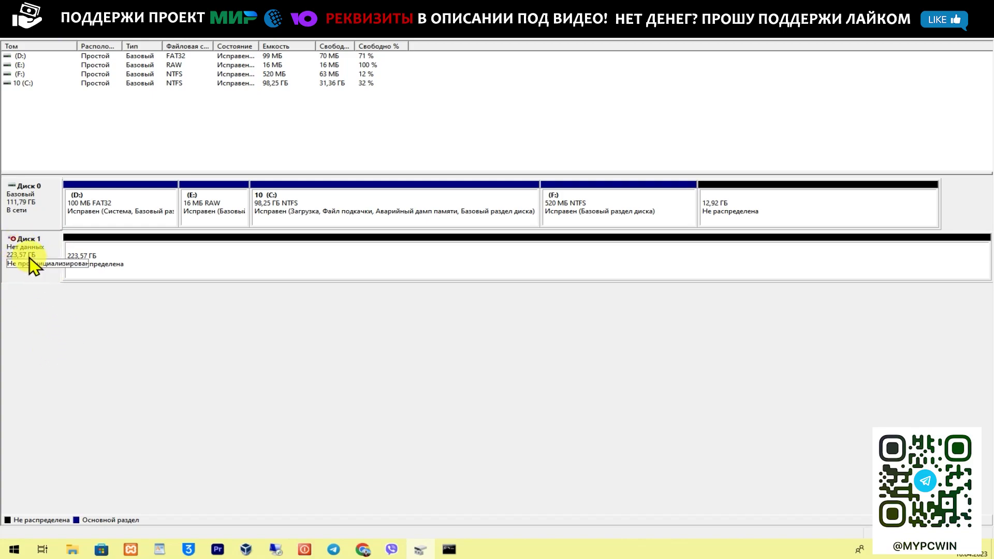
Step: Initialize Disk 1 with the GPT partition style
right_click(15, 242)
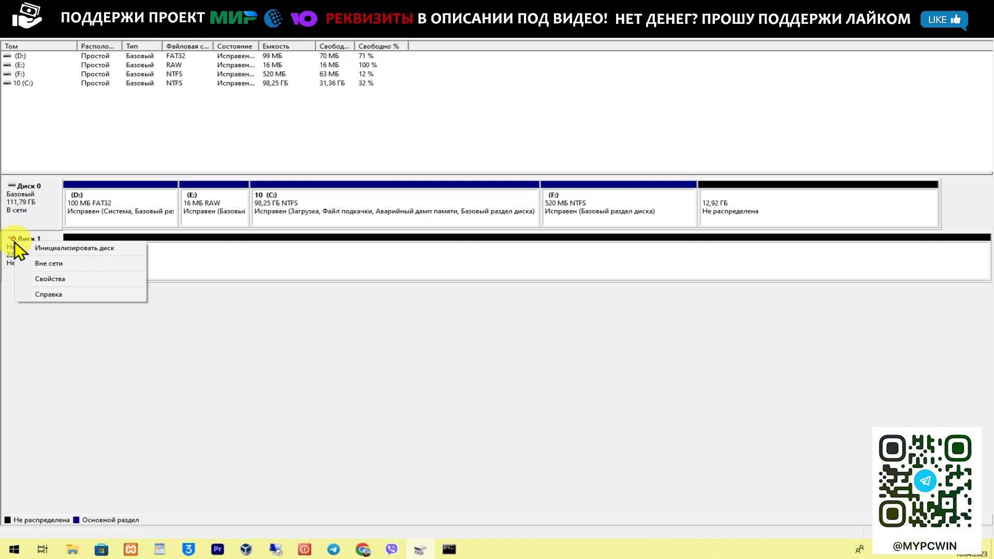
click(48, 249)
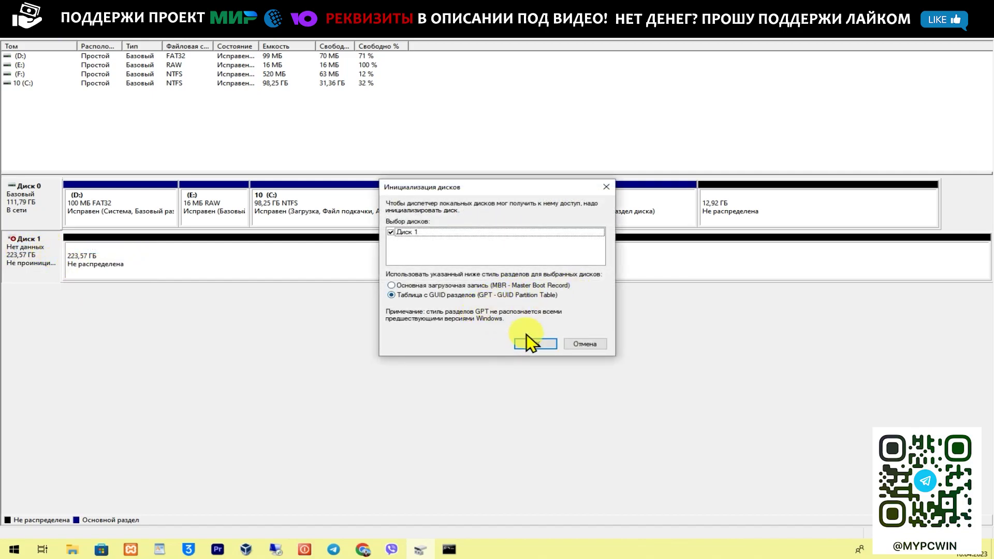
click(535, 346)
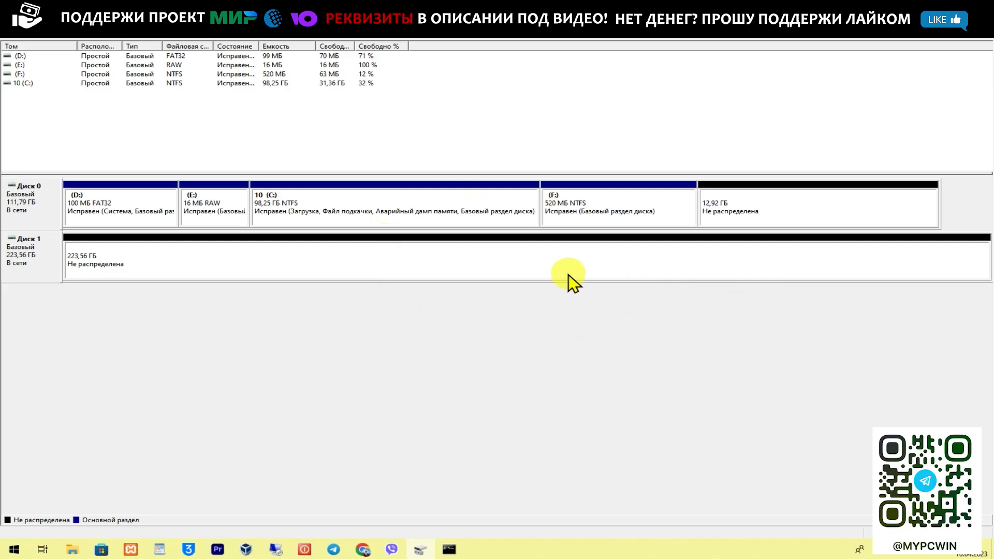
Step: Set up a new simple volume on Disk 1 using the full 228919 MB and drive letter G
right_click(530, 260)
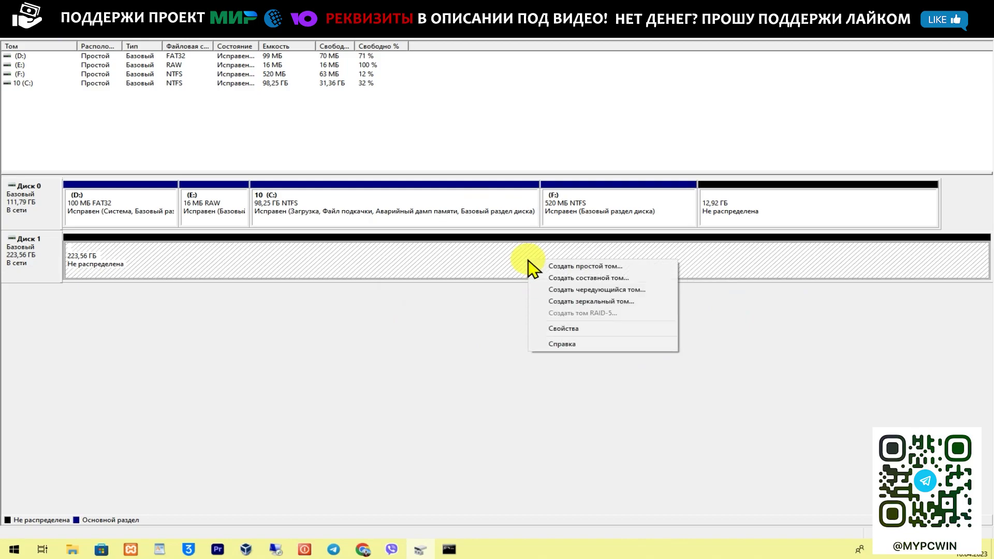
click(563, 266)
click(511, 356)
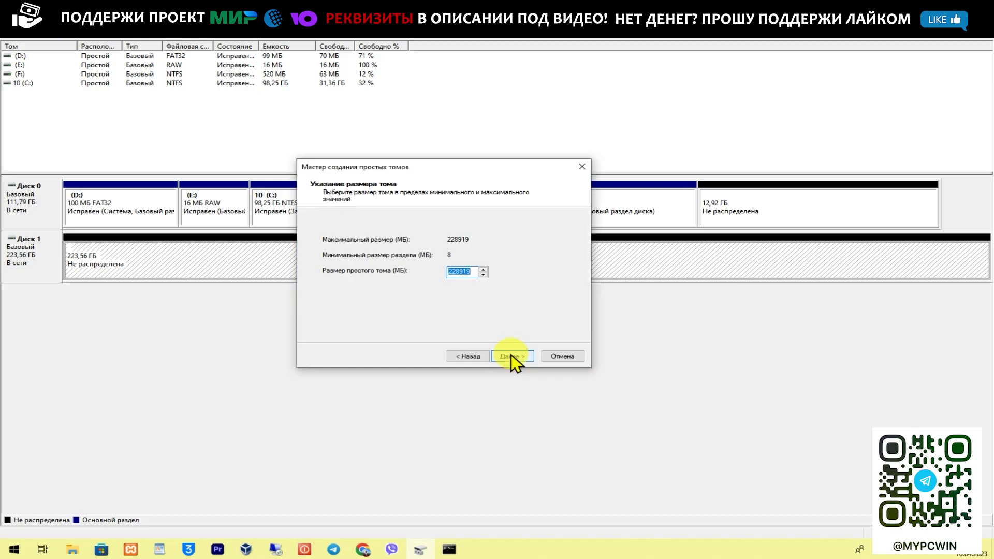
click(511, 356)
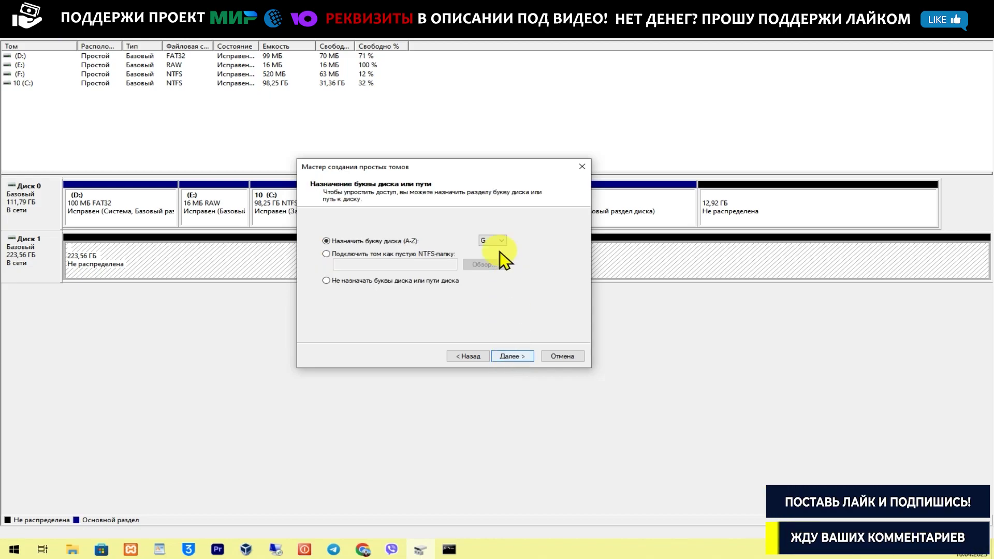
click(492, 241)
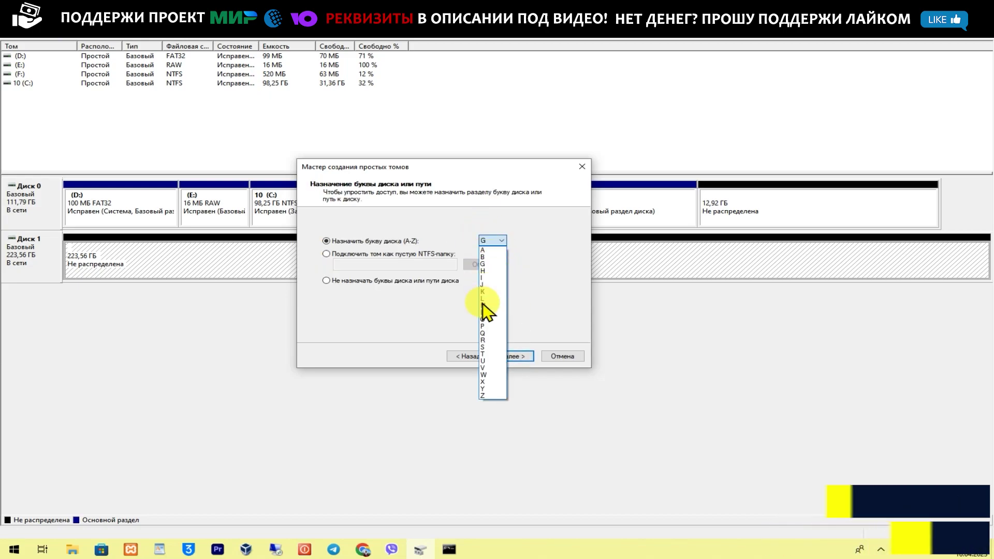
click(496, 240)
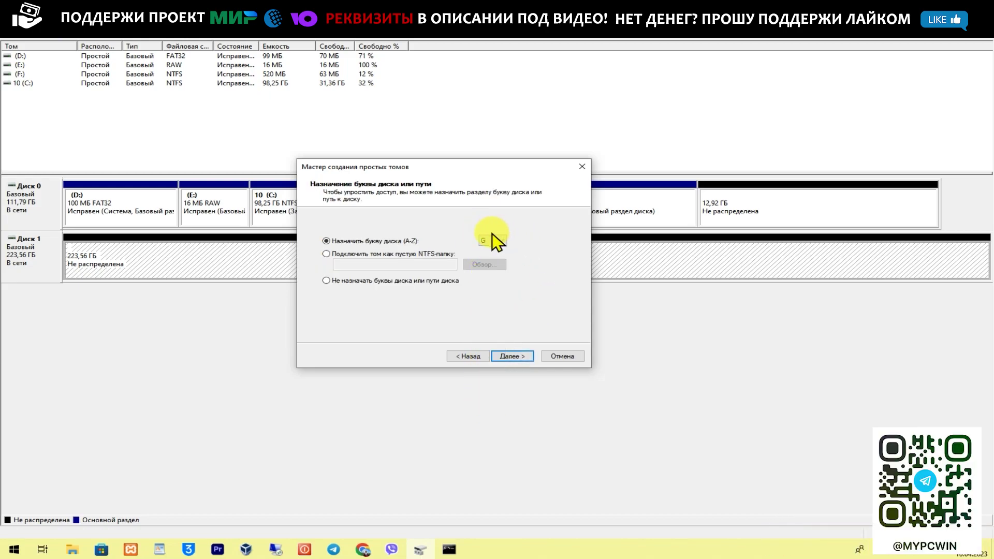
click(517, 355)
Step: Label the new volume "second", keep quick NTFS formatting, and finish the simple volume wizard
key(super+space)
triple_click(447, 293)
key(BackSpace)
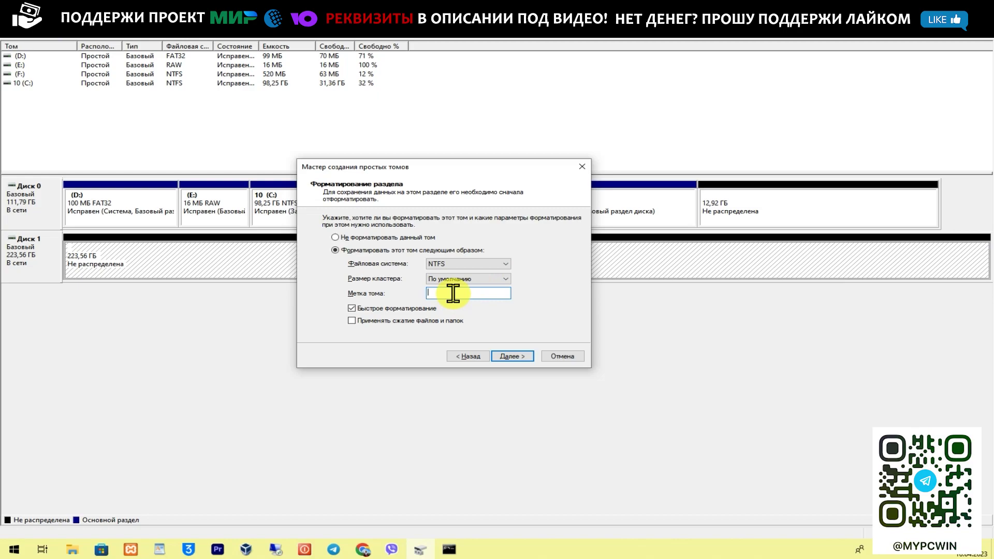
text(second)
click(511, 358)
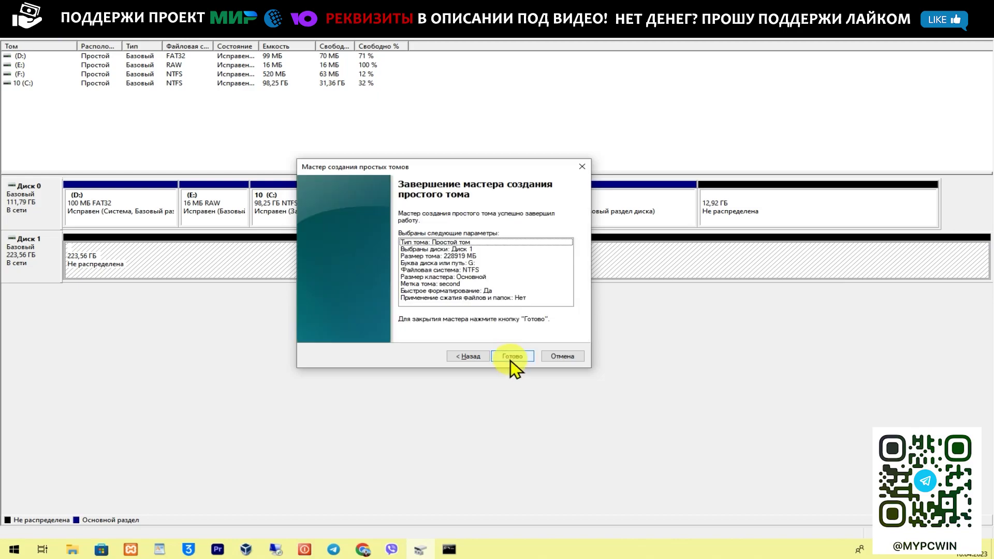
click(511, 359)
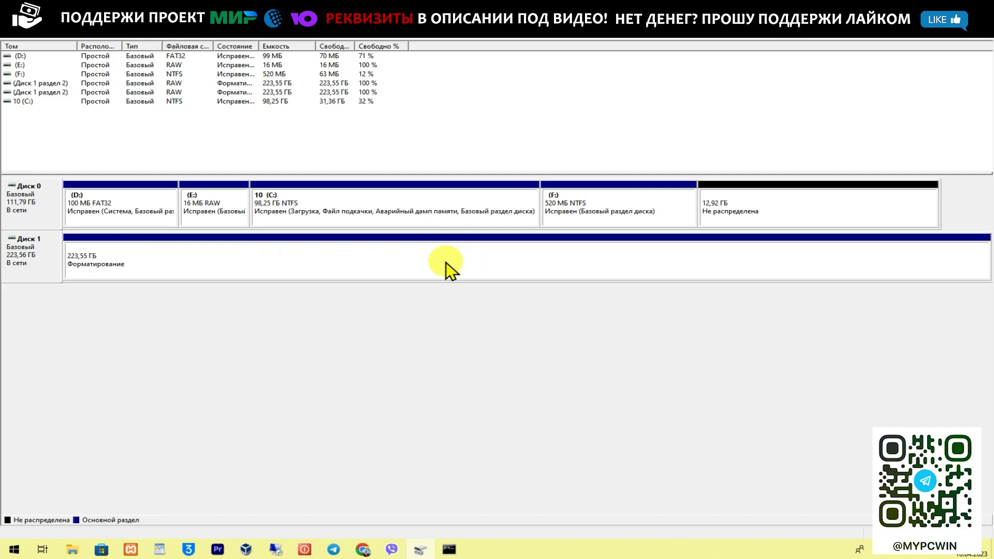
Step: Close the command prompt and show This PC in a maximized File Explorer window
click(786, 146)
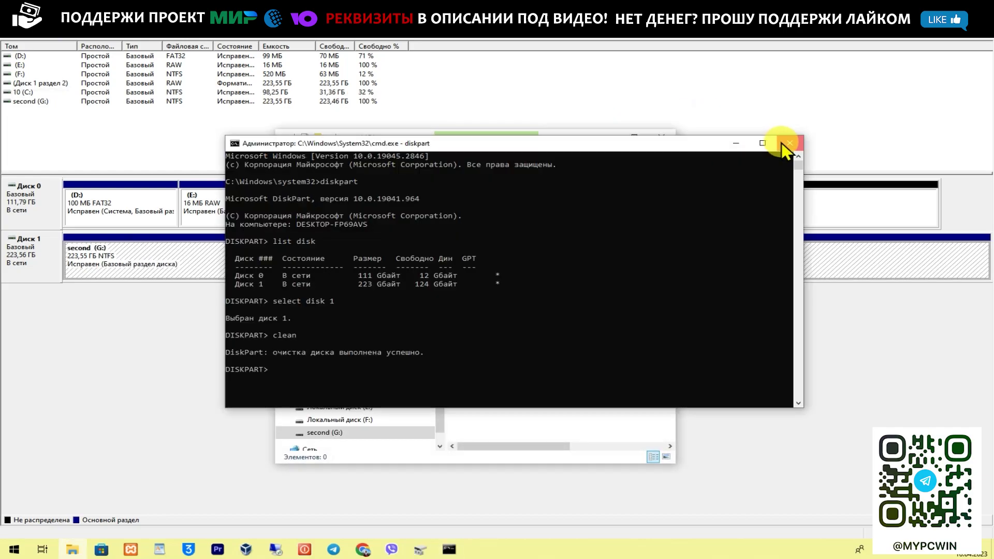
click(788, 144)
click(378, 220)
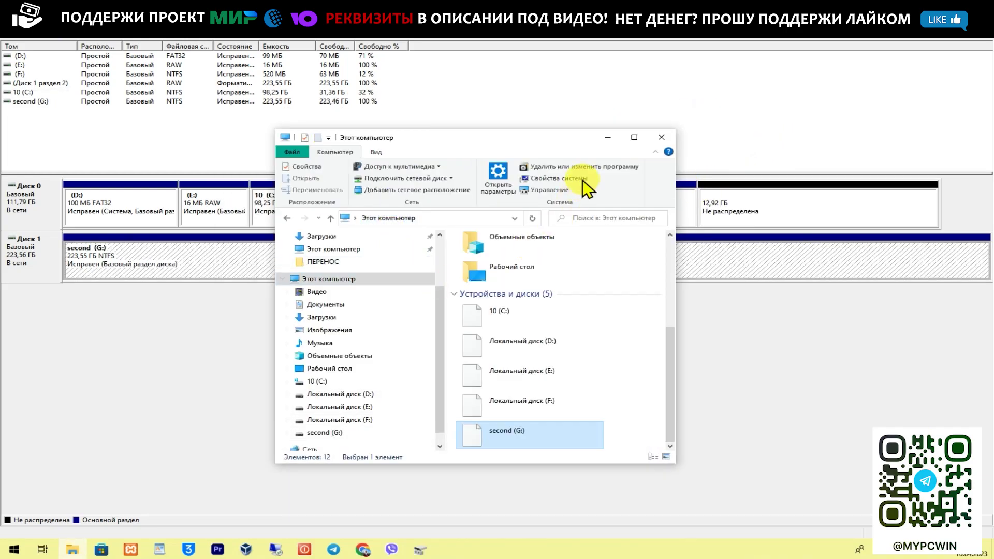
click(634, 137)
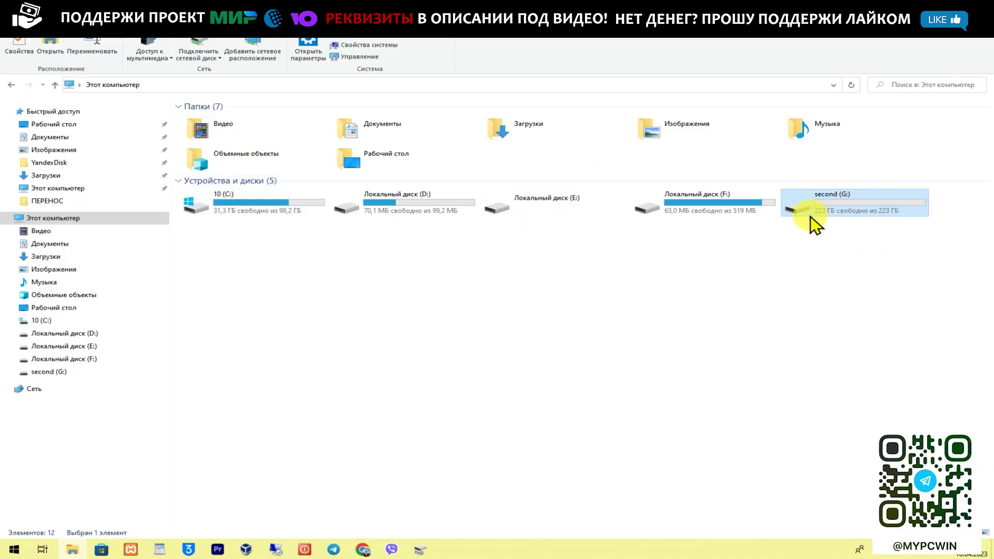
Step: Check the properties of the second (G:) drive, then minimize File Explorer to return to Disk Management
right_click(849, 205)
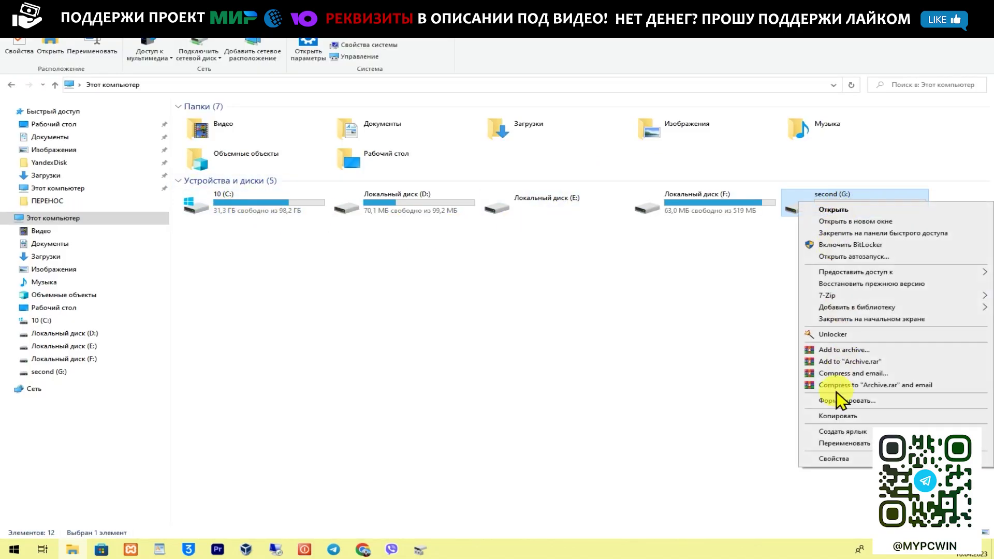
click(837, 452)
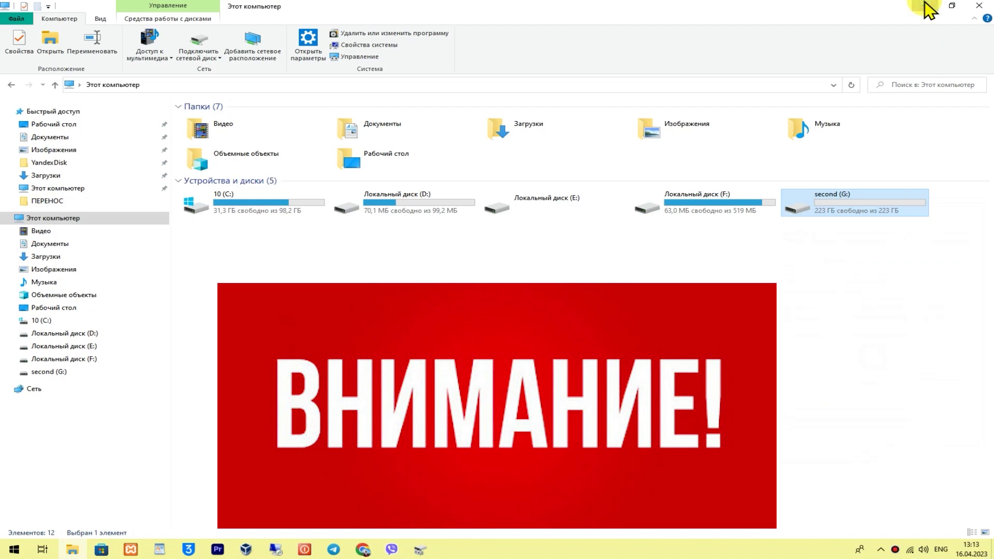
click(925, 6)
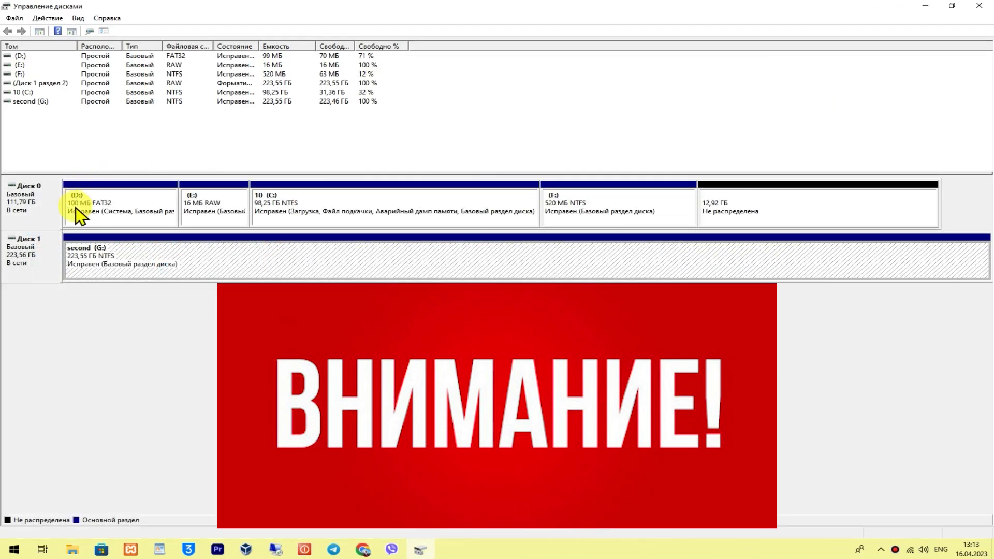
Step: Examine the D and C partitions and the unallocated space on Disk 0
click(123, 204)
click(393, 210)
click(766, 210)
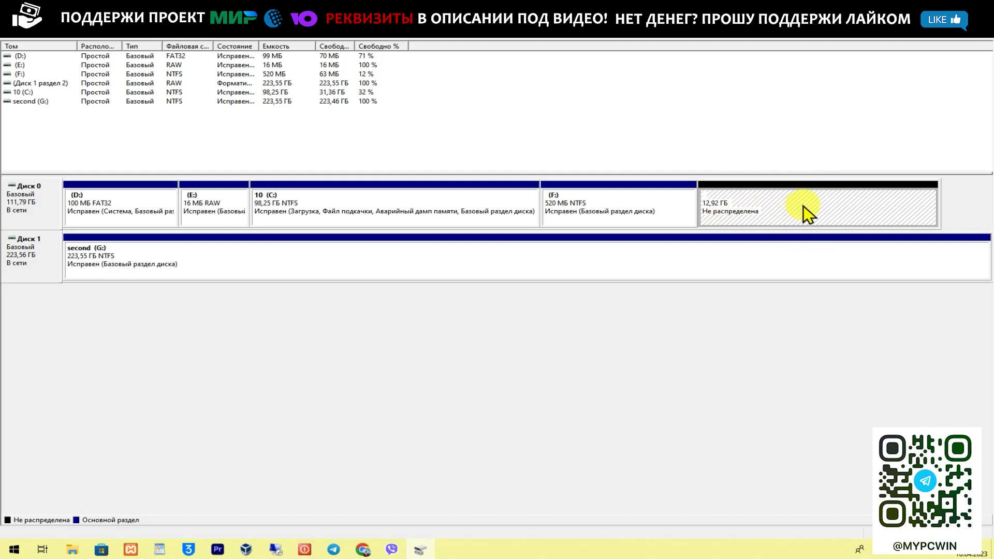
Step: Check the extend option for the C partition, then delete the 520 MB F volume on Disk 0
right_click(303, 200)
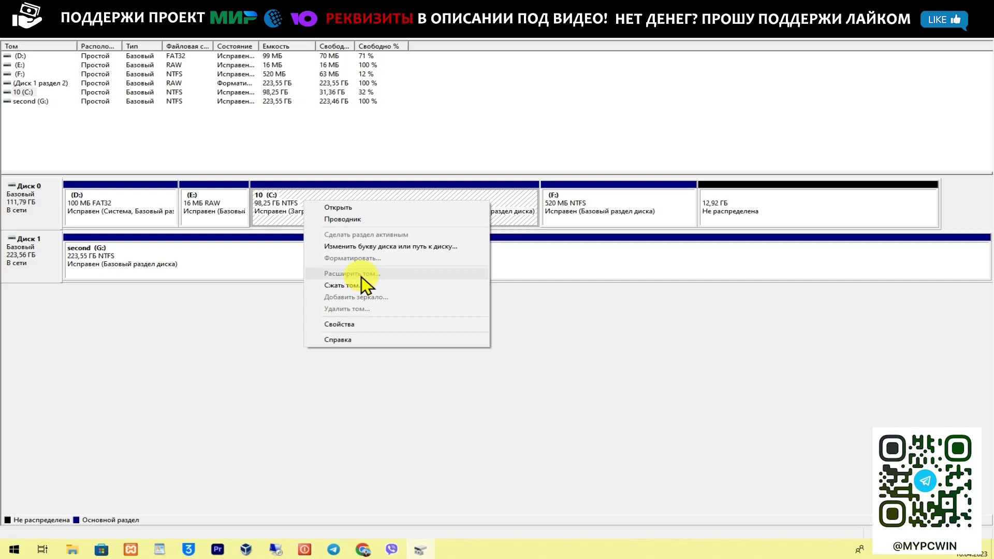
click(566, 206)
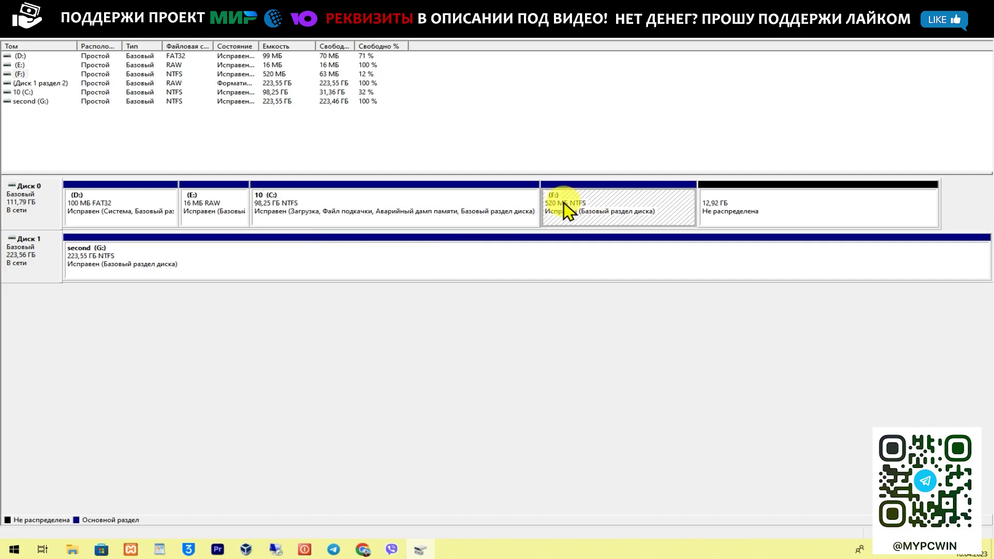
right_click(591, 207)
click(615, 282)
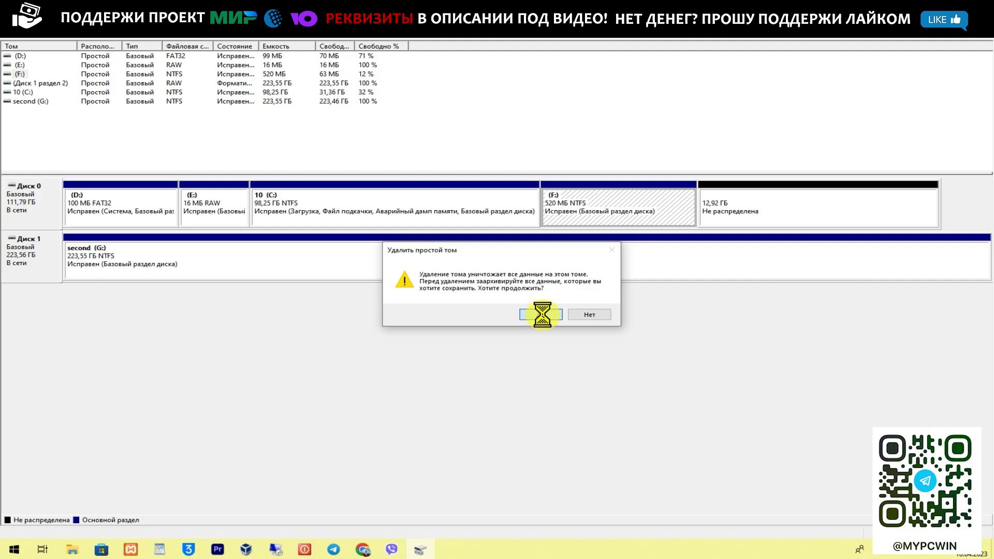
click(542, 315)
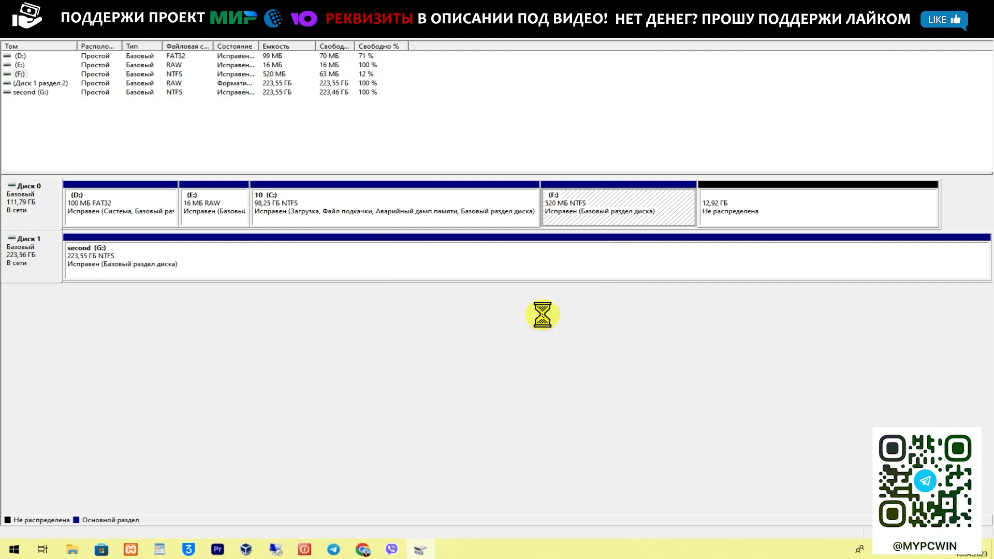
Step: Extend the C volume by 13752 MB using the unallocated space on Disk 0
click(374, 199)
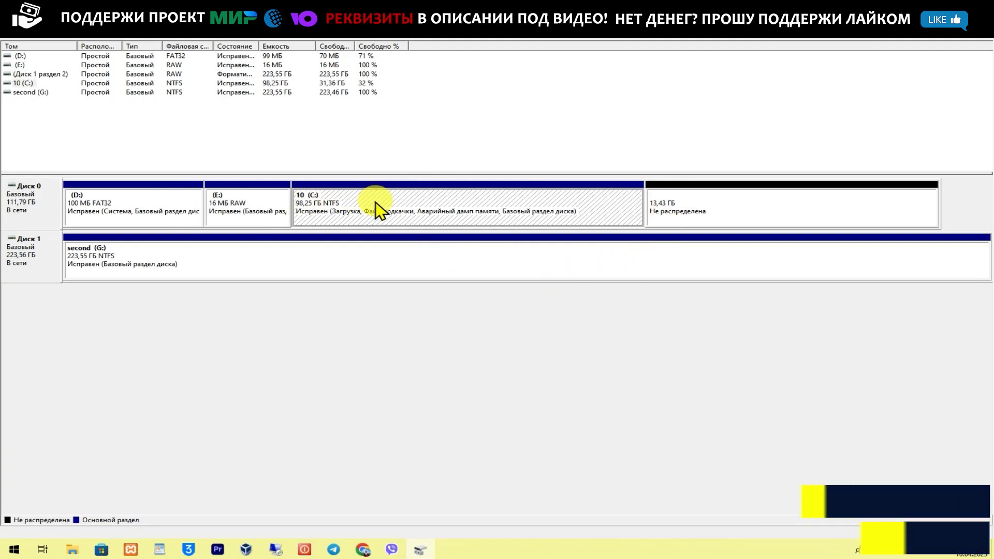
right_click(375, 203)
right_click(560, 212)
right_click(493, 203)
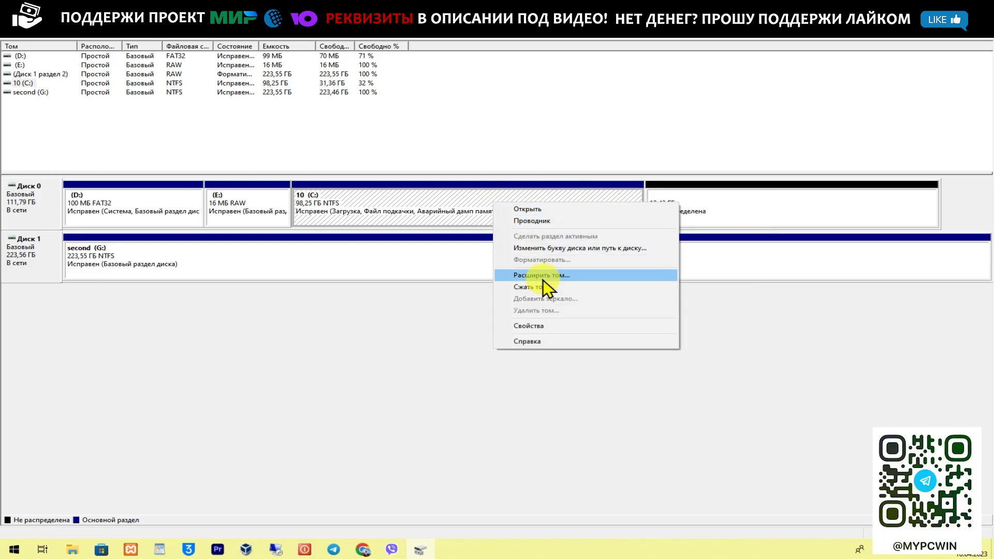
click(542, 279)
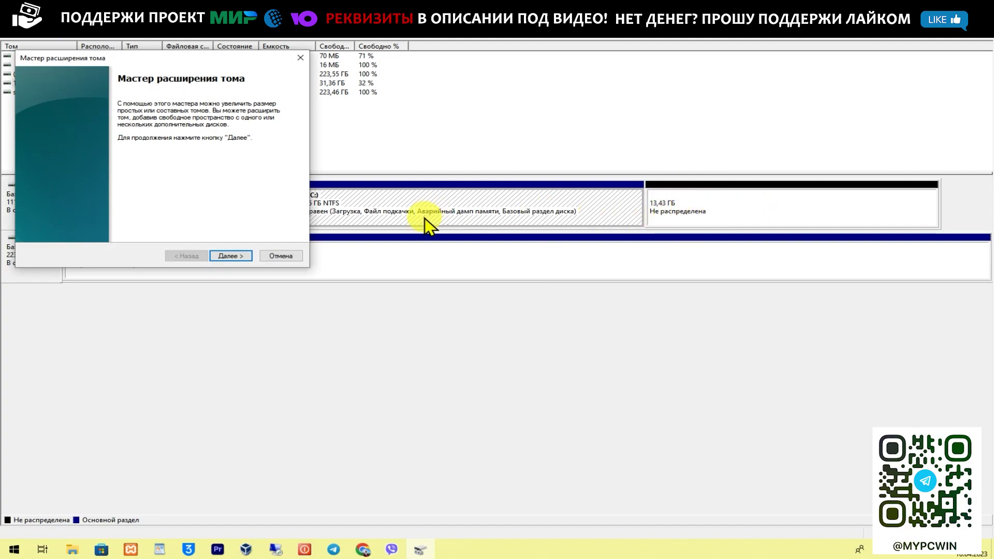
drag(132, 61, 443, 157)
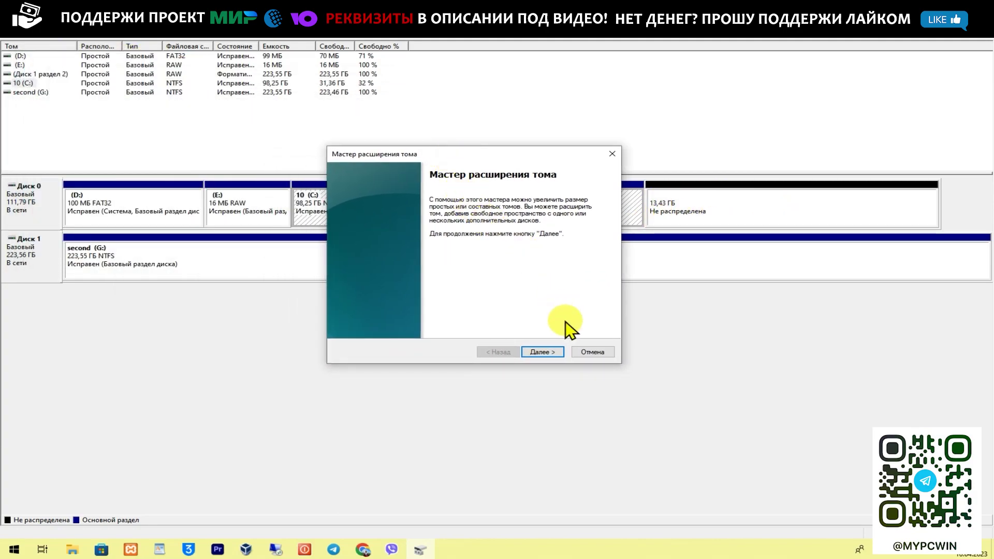
click(540, 352)
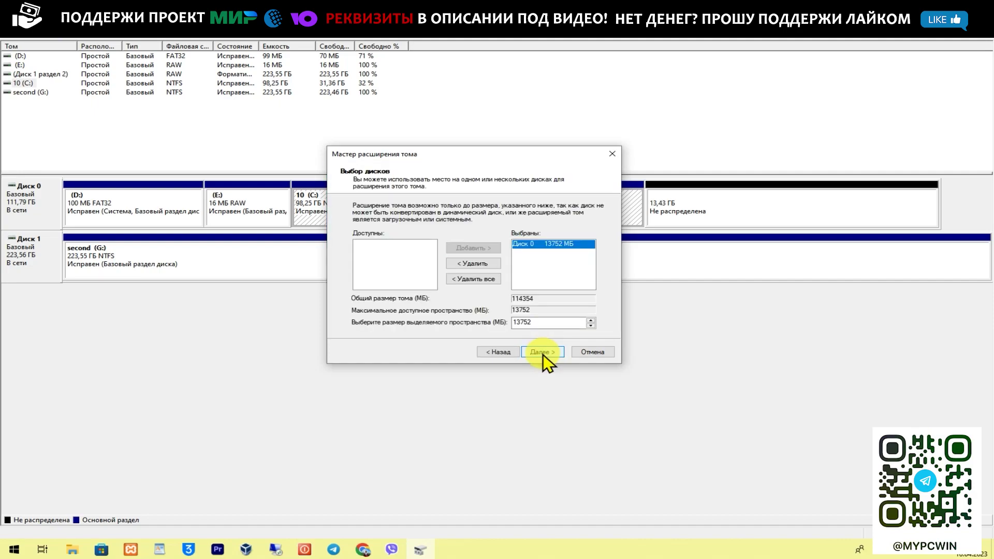
click(543, 353)
click(543, 353)
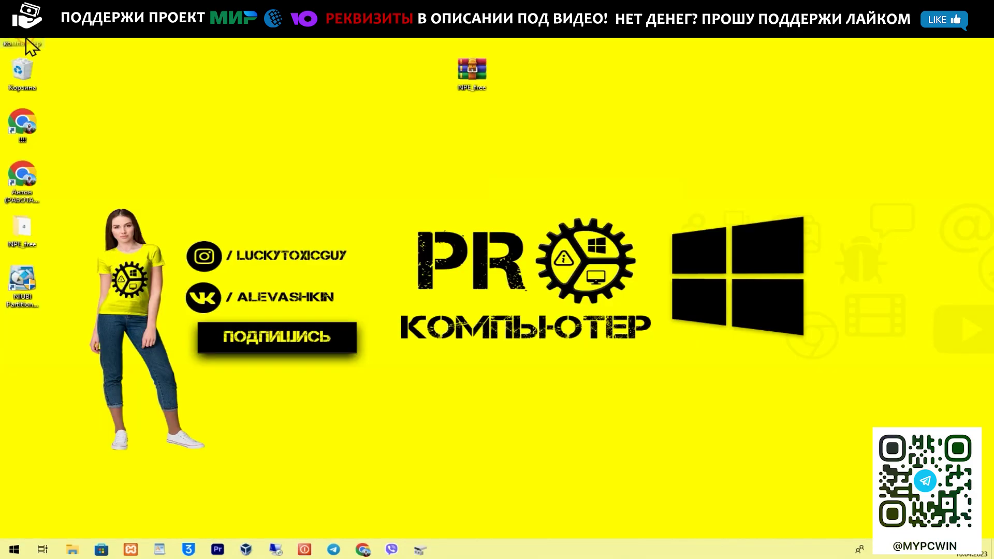
Step: Show This PC in a maximized File Explorer window and check the second (G:) and 10 (C:) drives
double_click(26, 41)
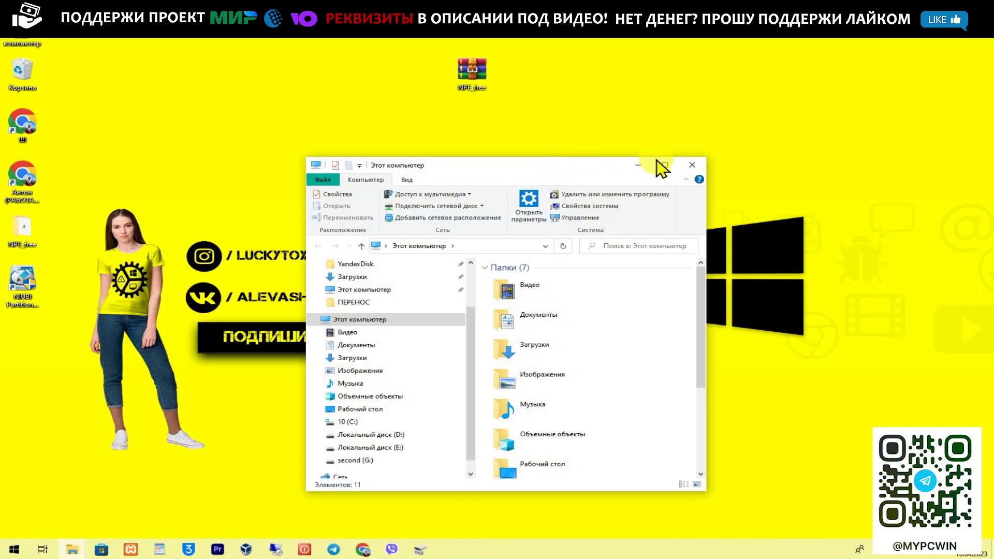
click(658, 166)
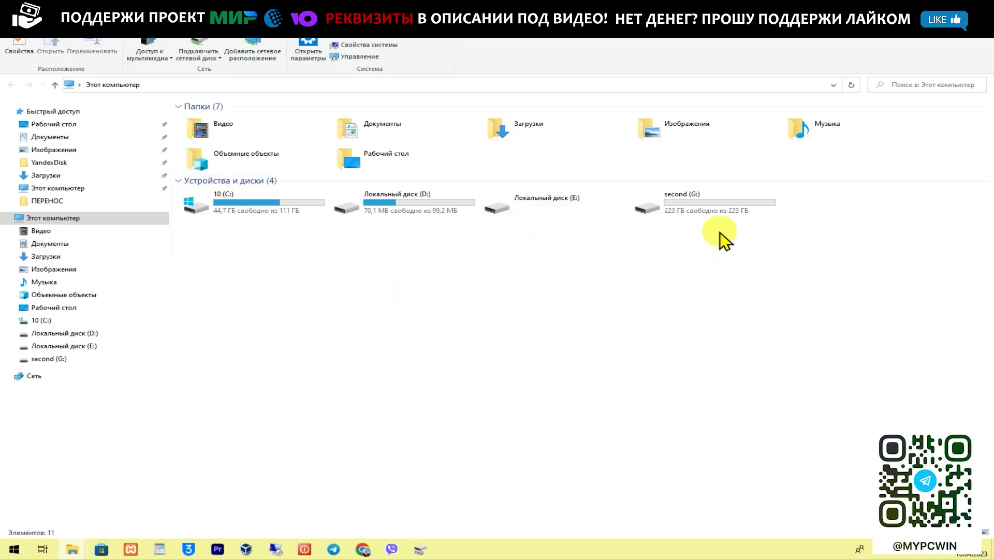
click(686, 196)
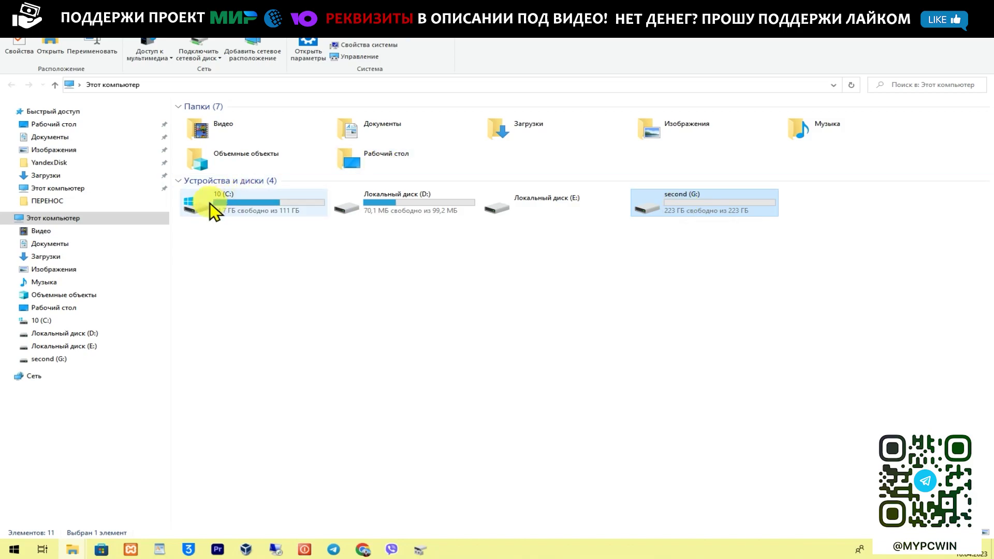
click(233, 206)
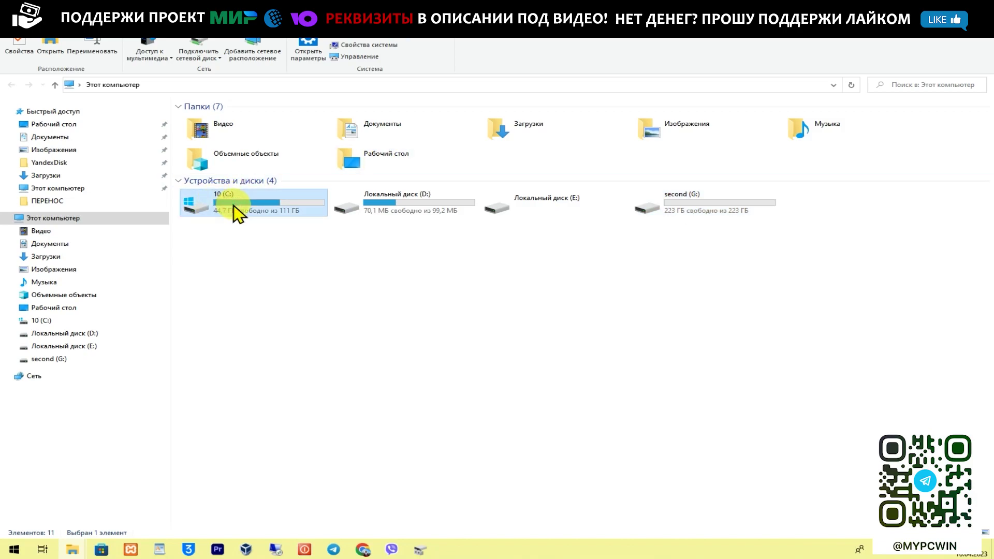
Step: Open local disk D to check its contents, return to This PC, and compare it with drives C and G
double_click(409, 214)
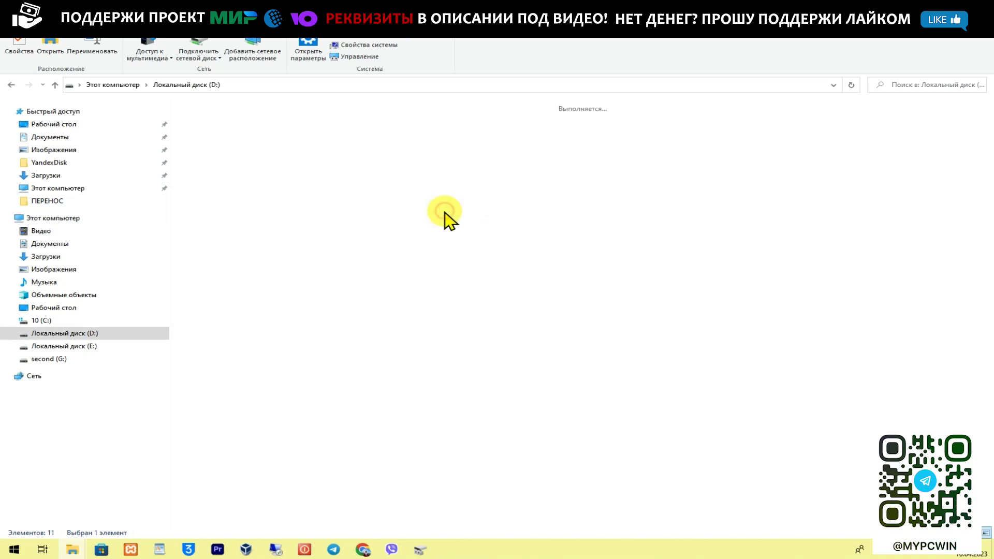
click(11, 85)
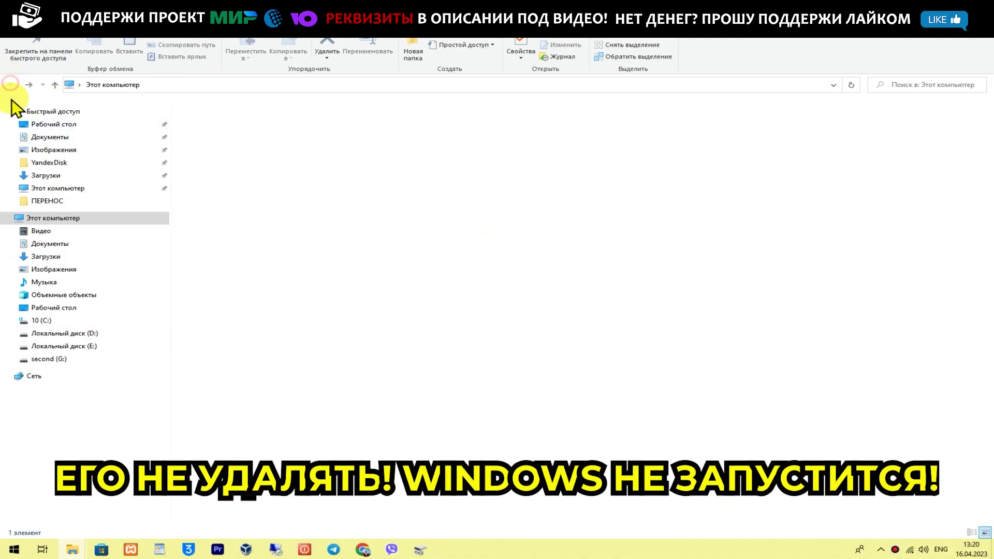
double_click(405, 217)
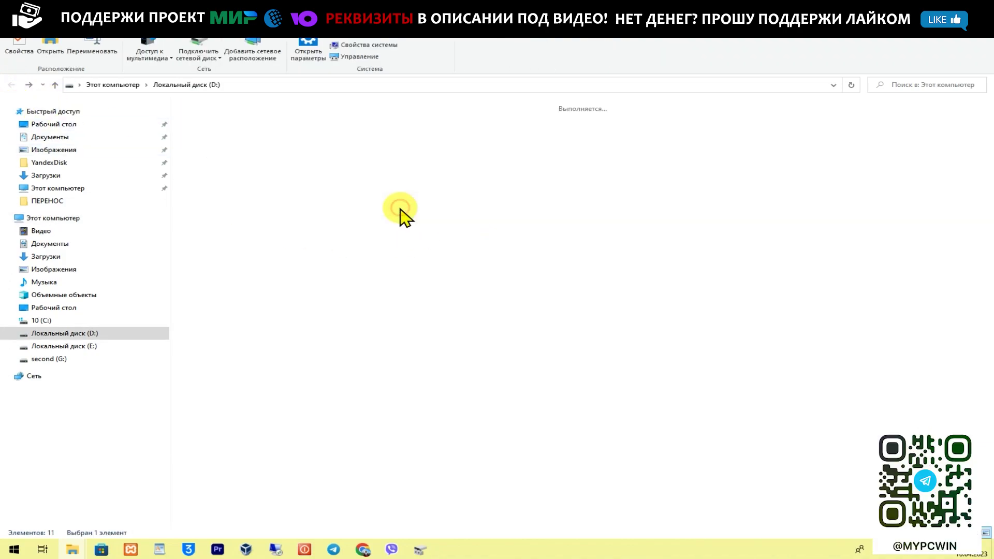
click(11, 84)
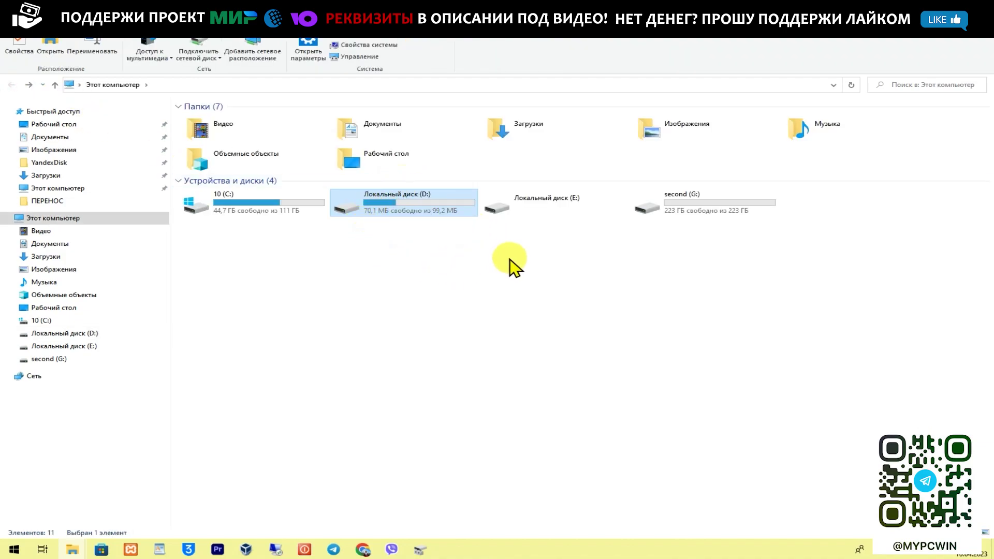
mouse_move(437, 212)
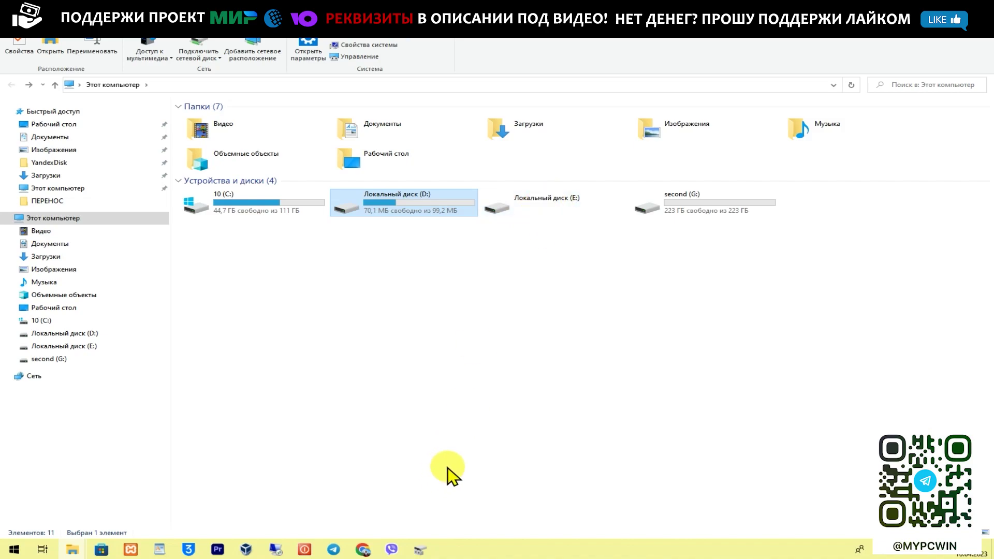
click(222, 201)
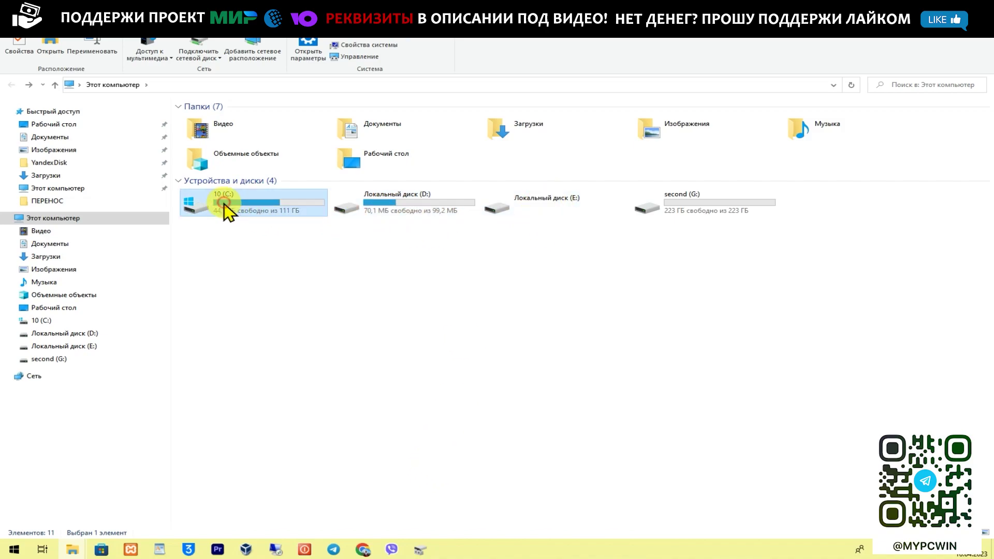
click(704, 215)
click(395, 199)
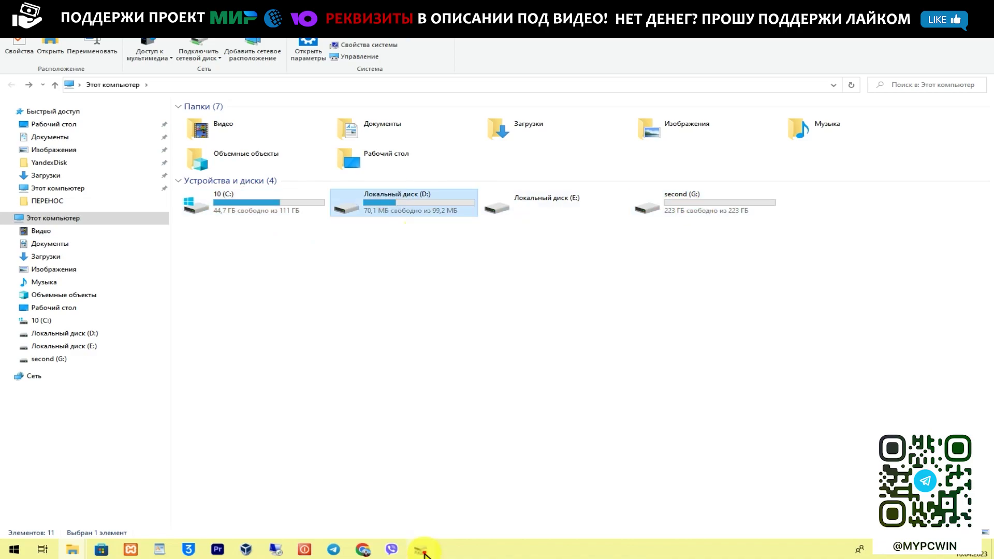
Step: Locate the D partition in Disk Management, then check drive D again from a maximized This PC window
click(421, 549)
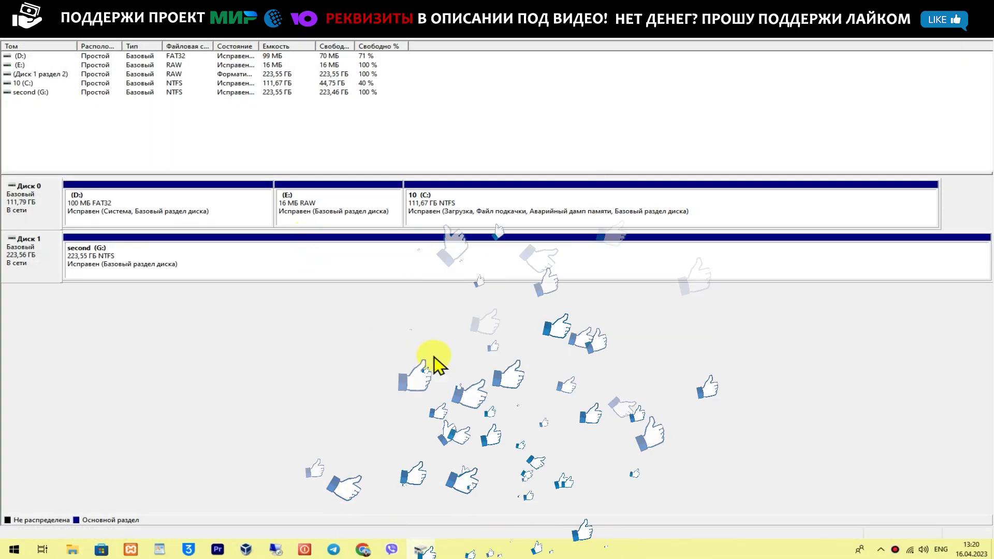
click(177, 207)
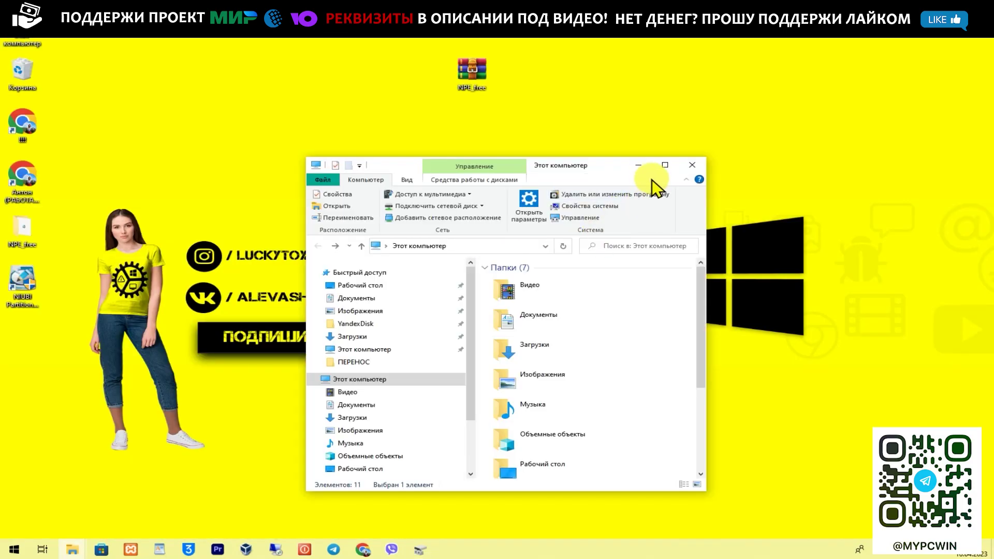
click(665, 165)
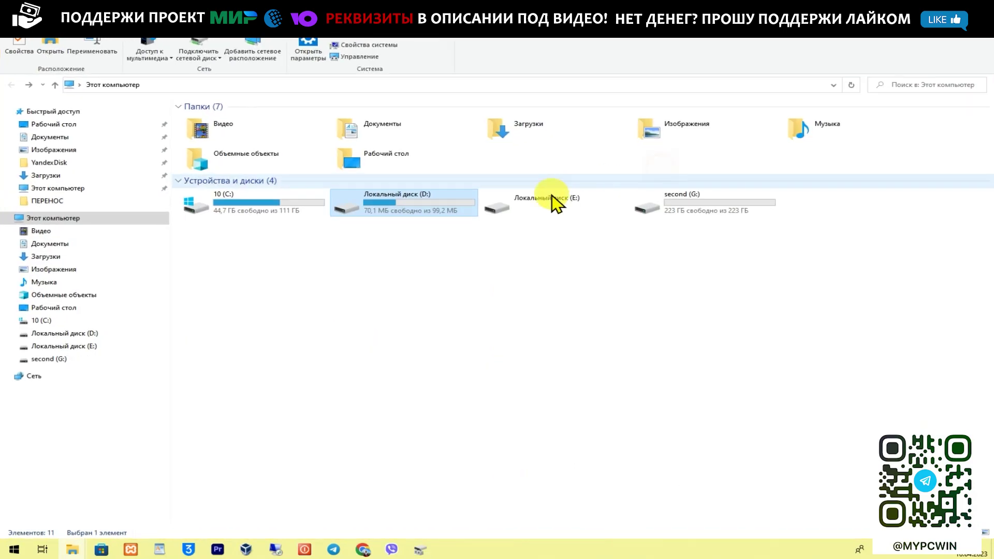
double_click(417, 216)
click(11, 84)
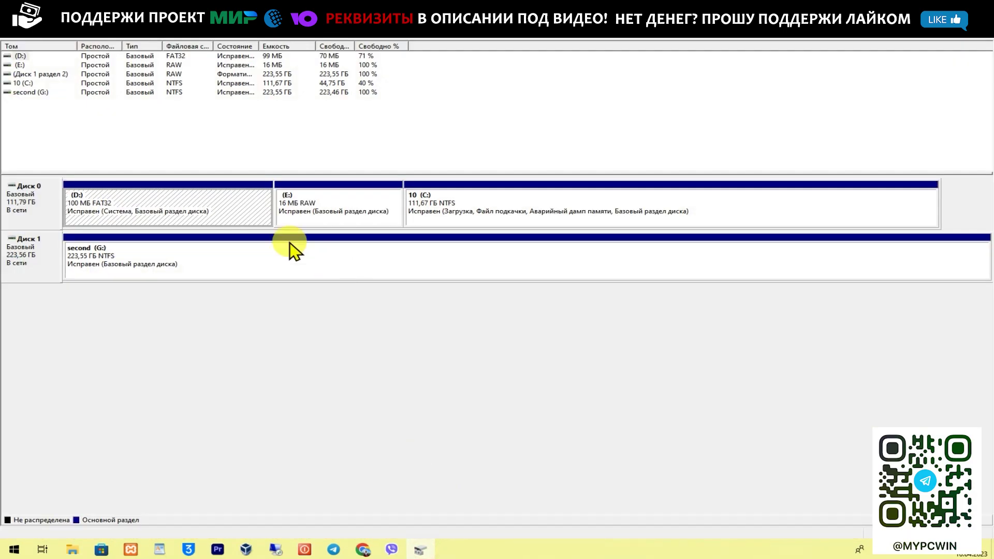
Step: Remove the drive letter D from the 100 MB FAT32 system partition on Disk 0
right_click(147, 203)
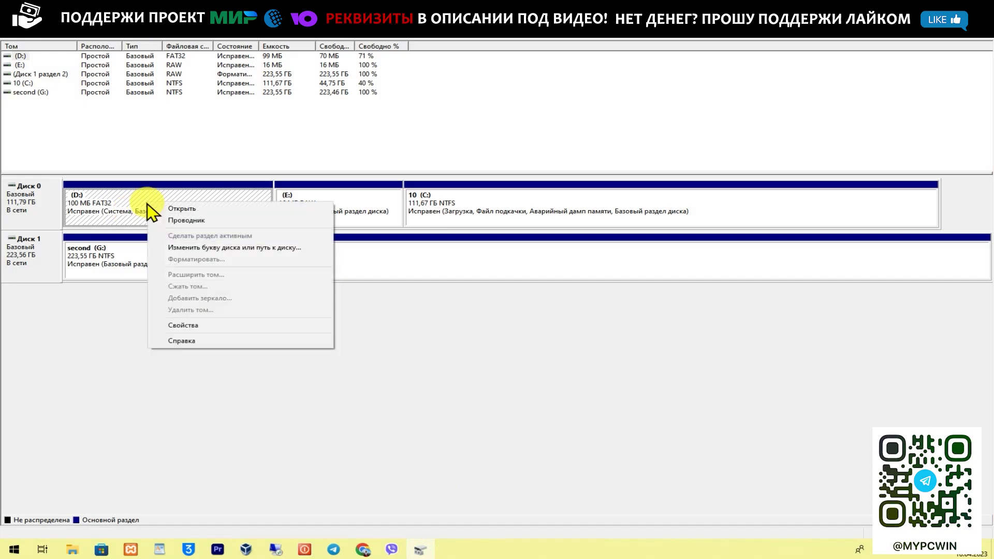
click(187, 248)
click(511, 303)
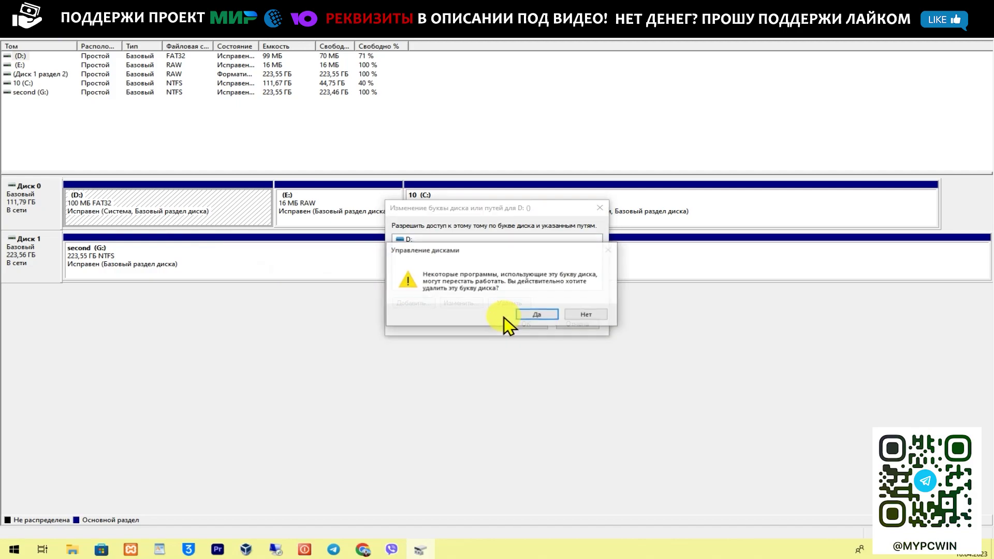
click(538, 315)
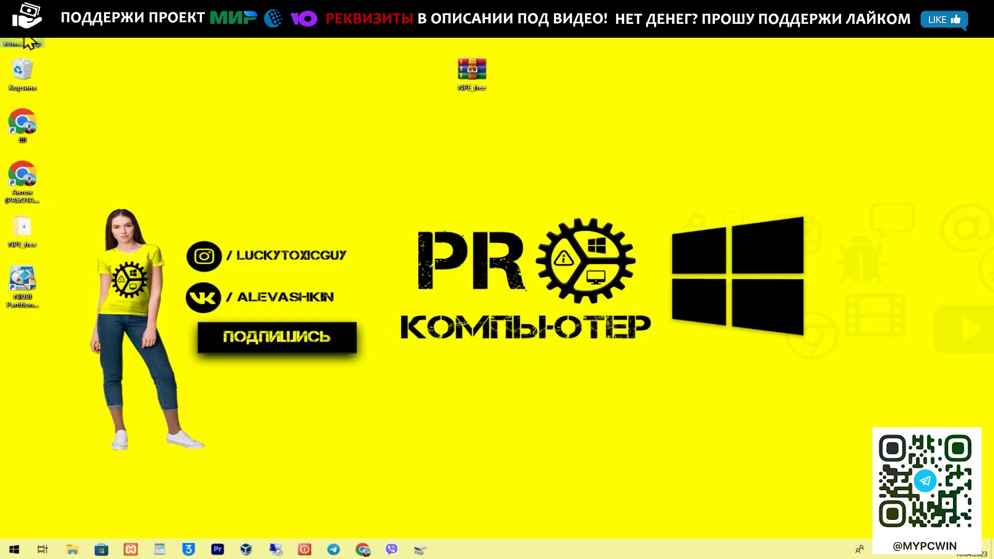
Step: Reopen This PC in a maximized window and check which drives are listed
double_click(30, 43)
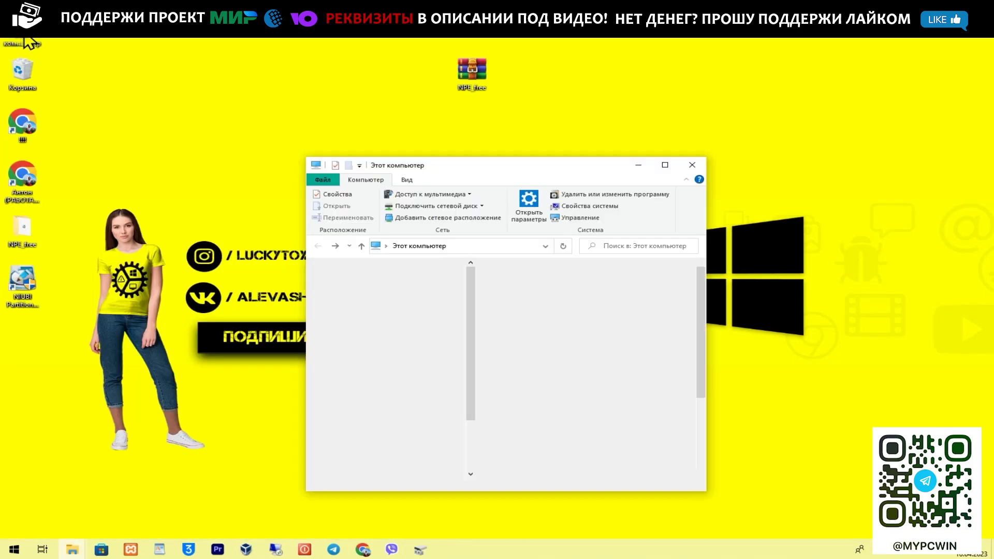
click(662, 165)
click(337, 214)
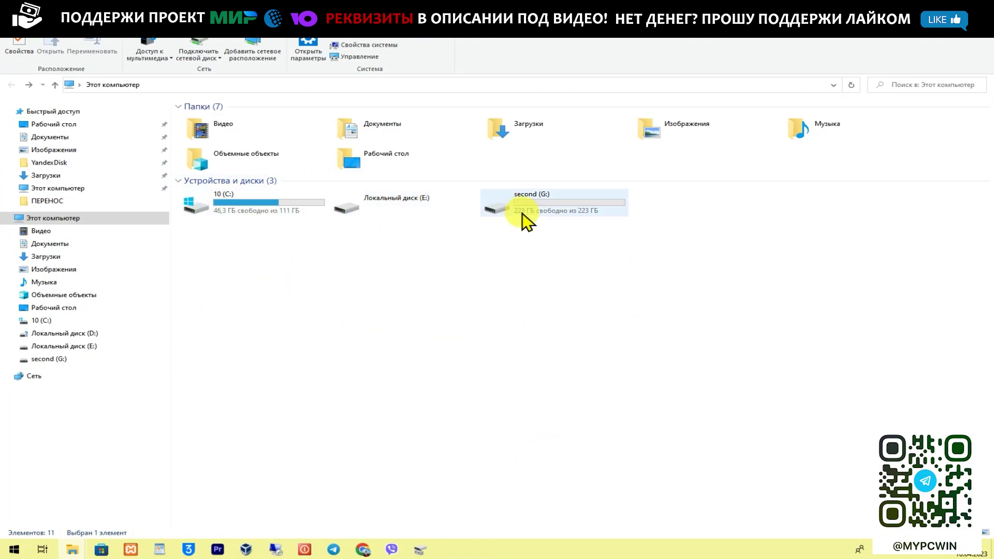
Step: Return to Disk Management and bring up the available actions for the 16 MB RAW partition E on Disk 0
click(421, 550)
right_click(311, 214)
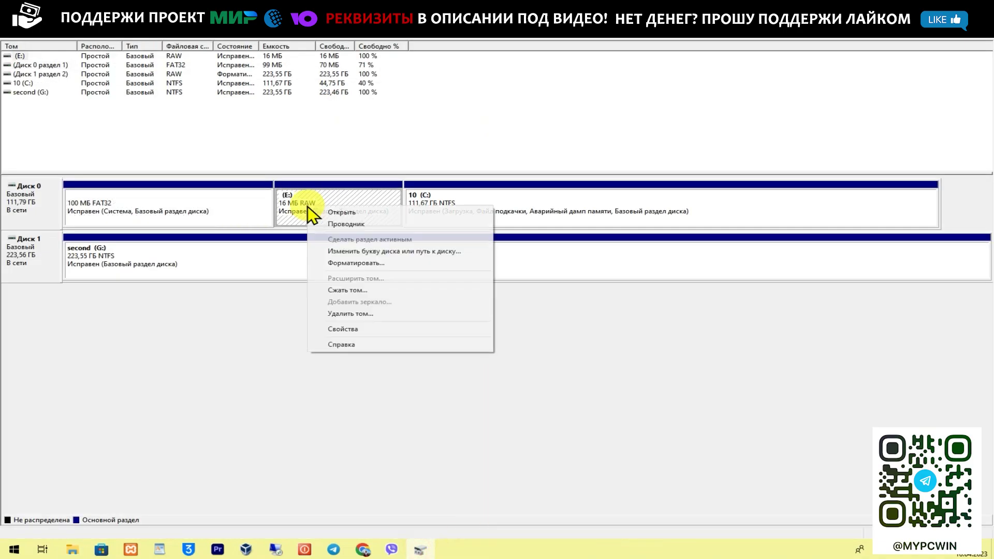